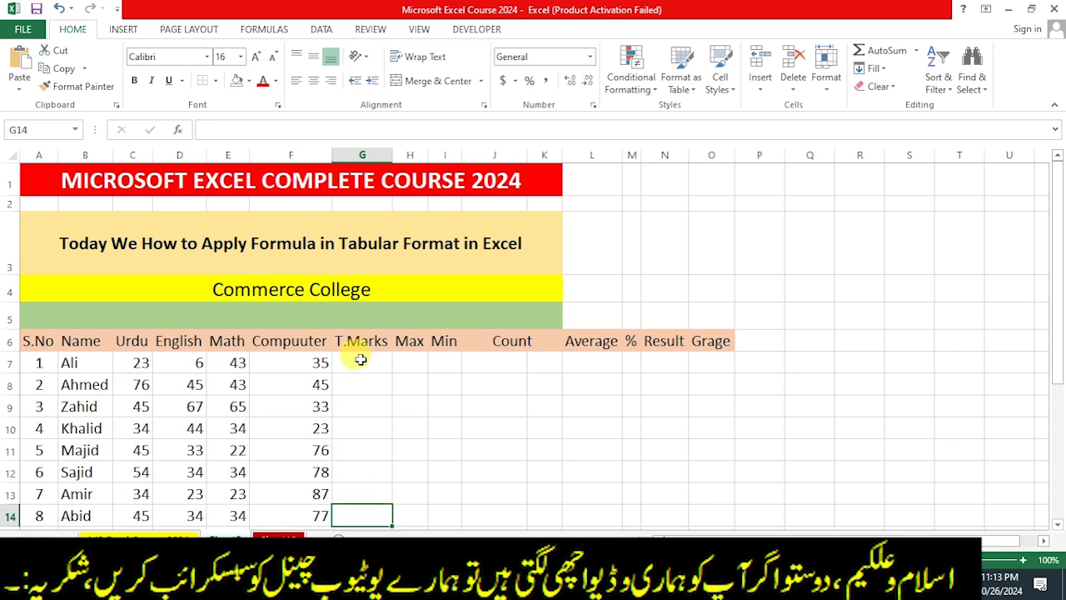
Enter the heading "Sum ka formula Kesy Use Kary" in the yellow merged cell B18 below the marks table.
scroll(352, 423, down, 2)
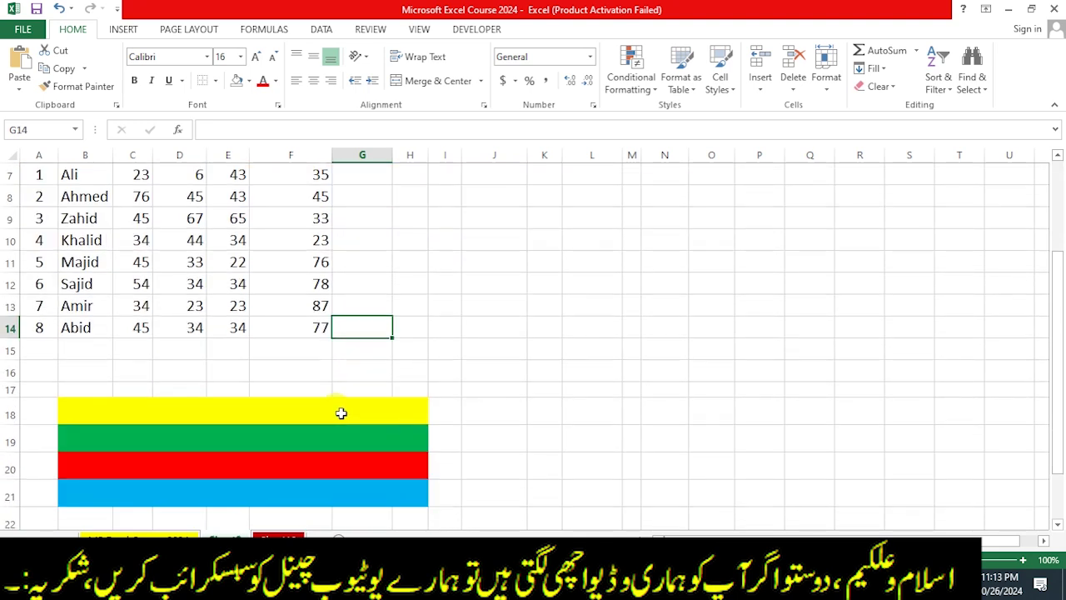
click(341, 413)
text(Sum ka formula)
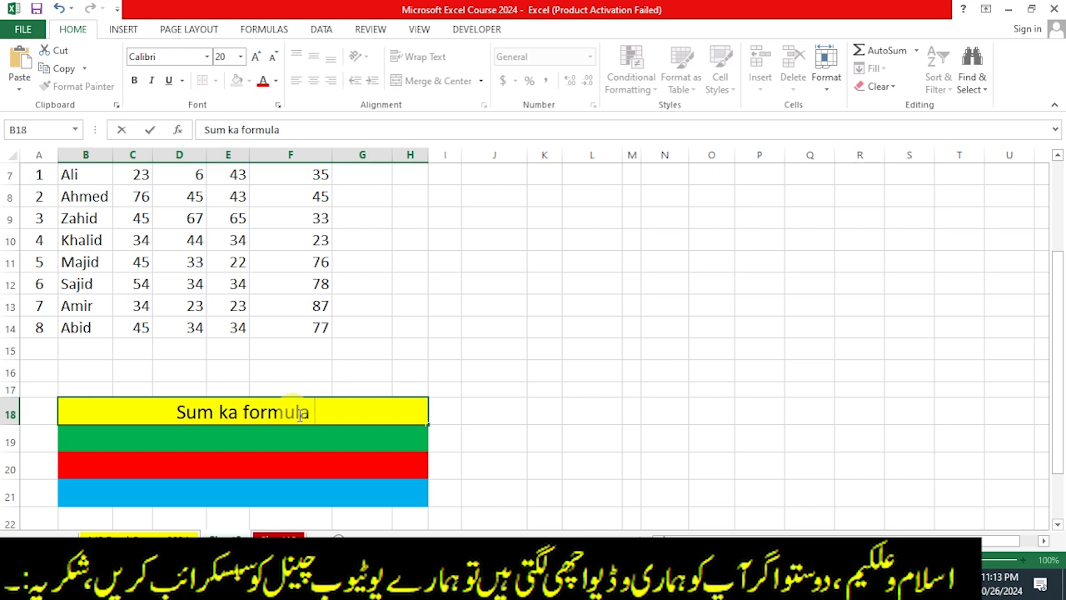
text( Kesy U)
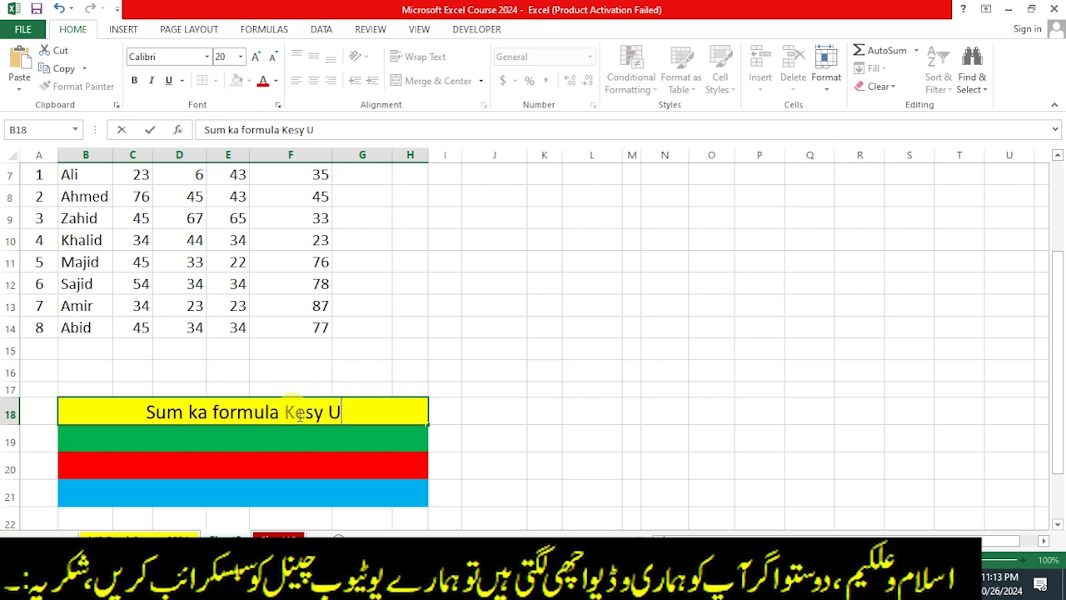
text(se Kary)
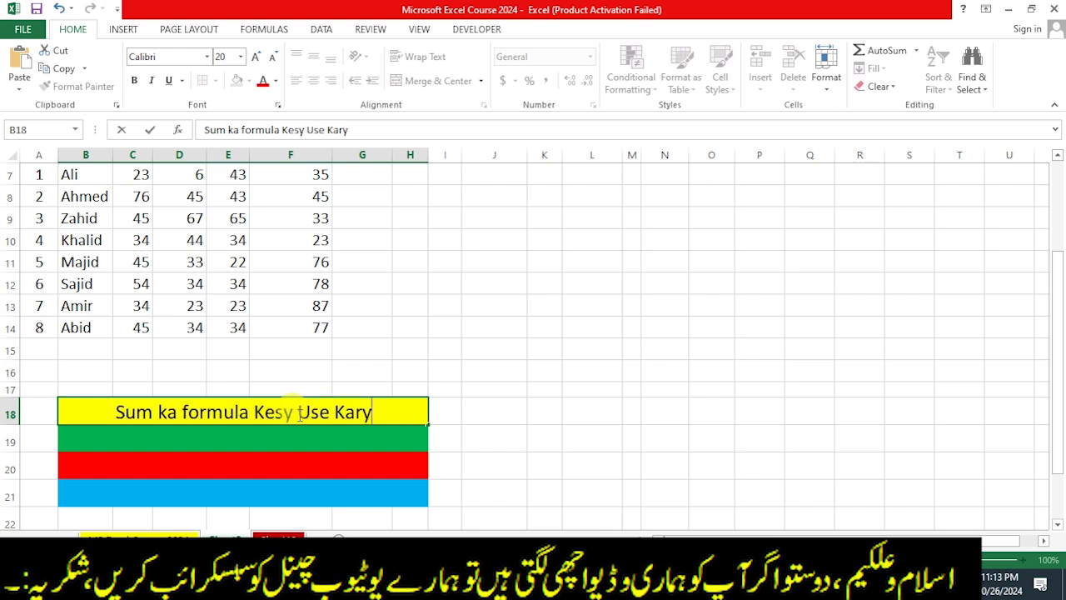
key(Return)
Insert an automatic Sum of C7:F7 in the first student's T.Marks cell, G7.
scroll(485, 362, up, 2)
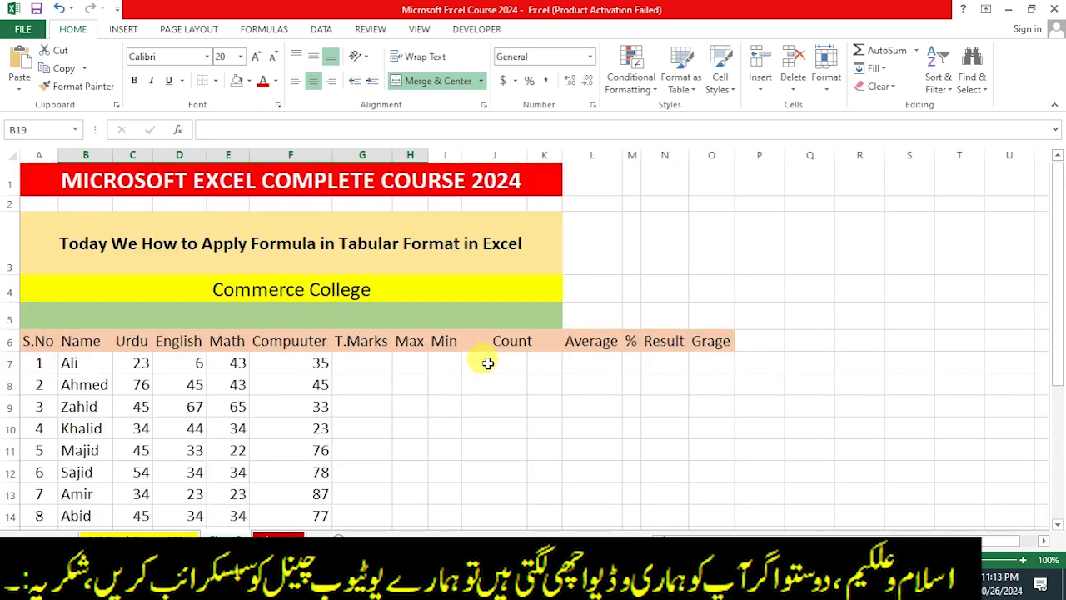
click(360, 359)
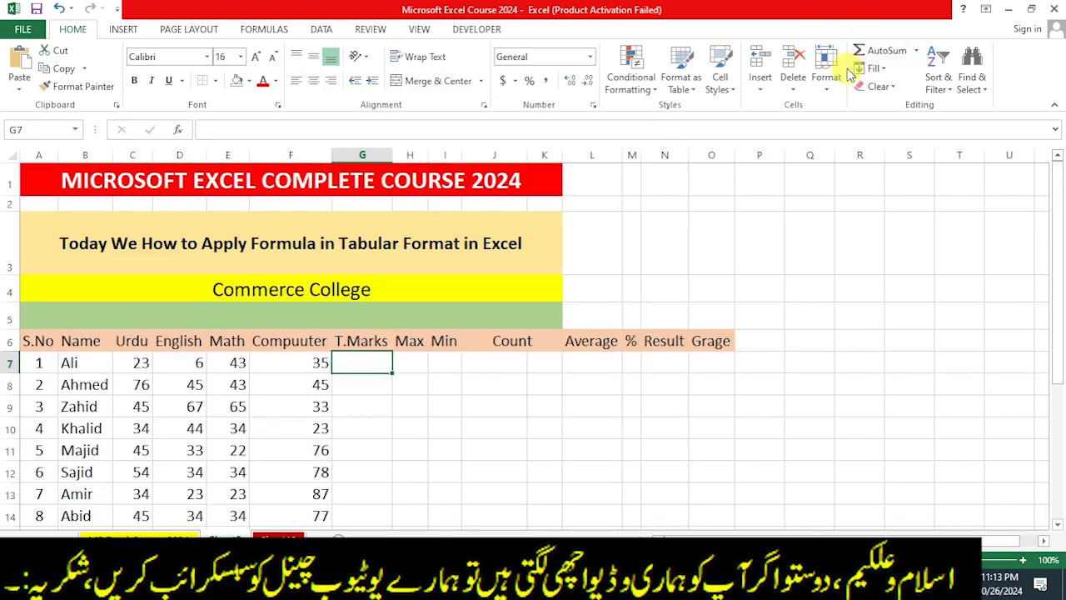
click(917, 52)
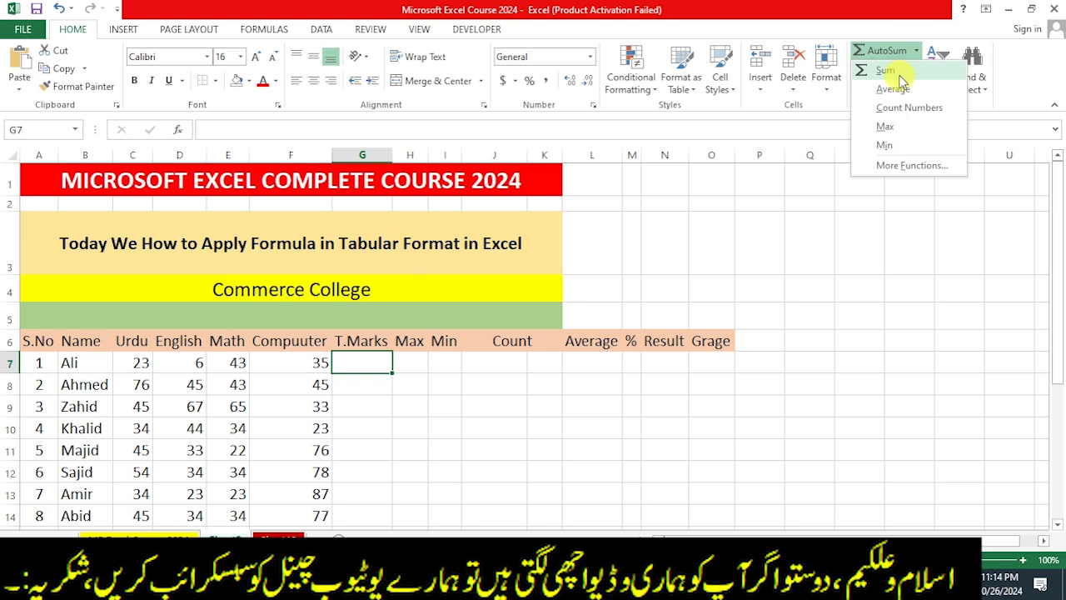
click(899, 75)
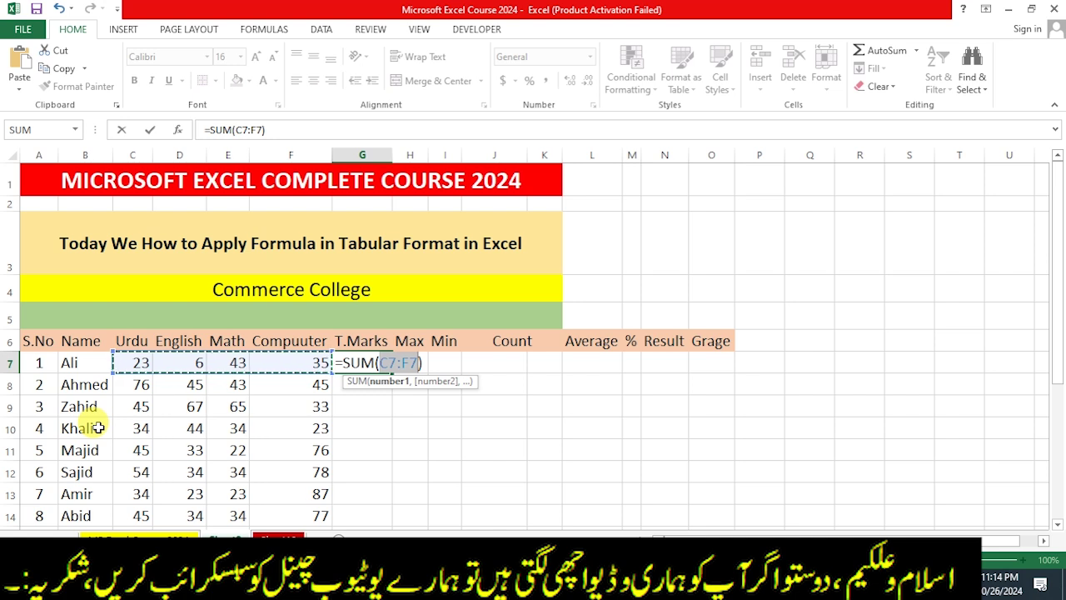
key(Return)
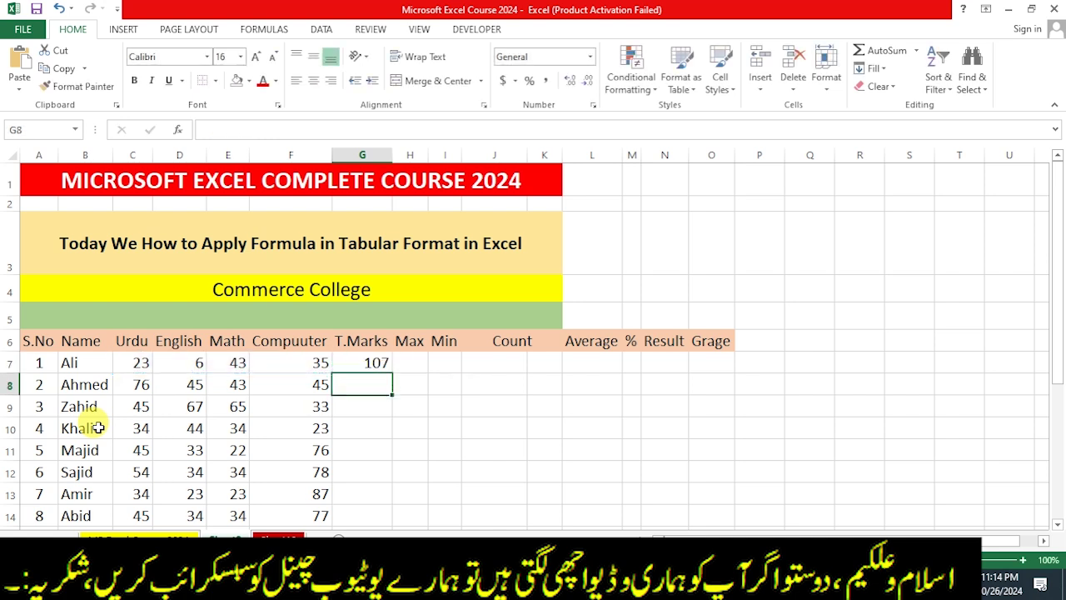
Clear G7 and write the formula =sum(C7:F7) there manually, taking the range from the first student's marks.
click(367, 358)
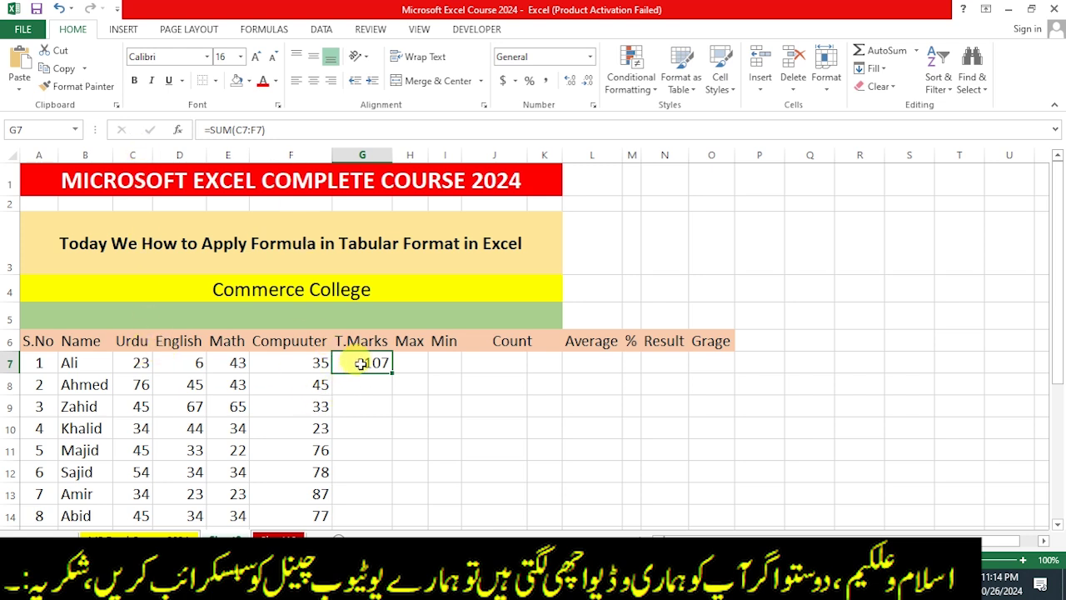
key(Delete)
text(=su)
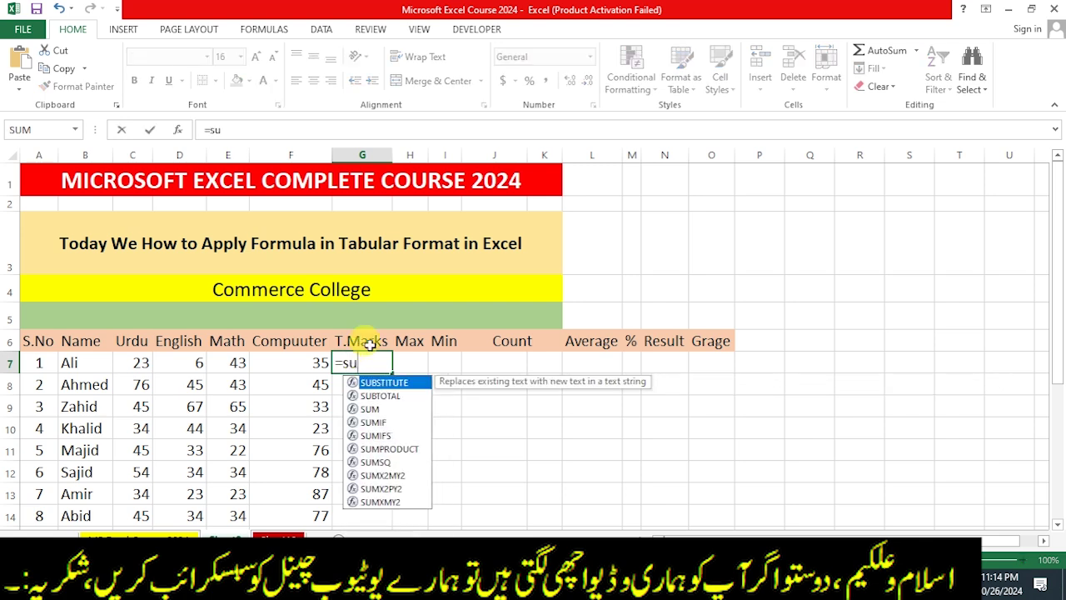
text(m()
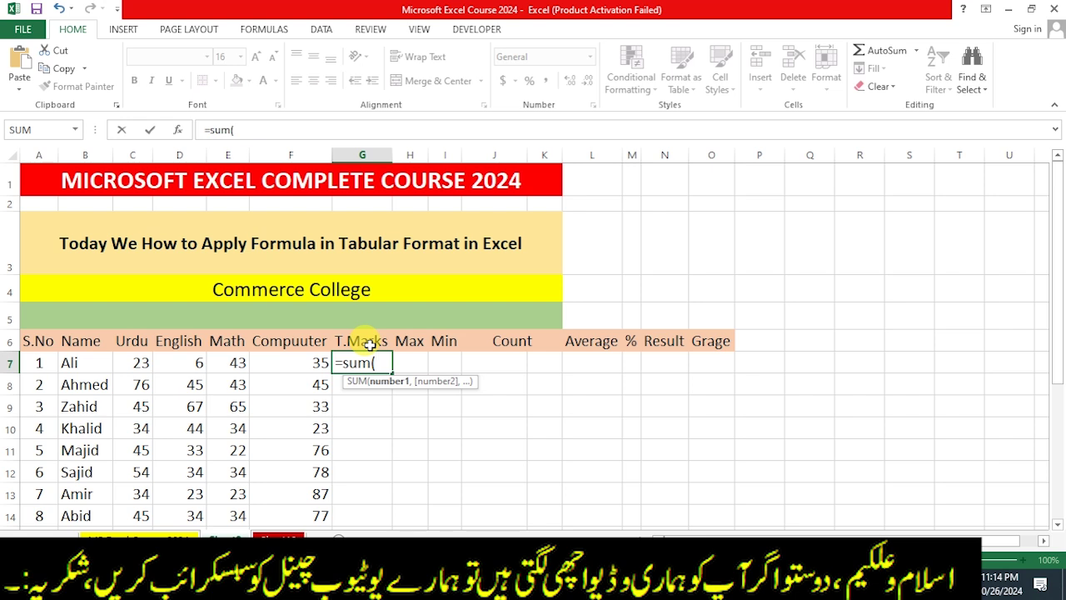
click(139, 360)
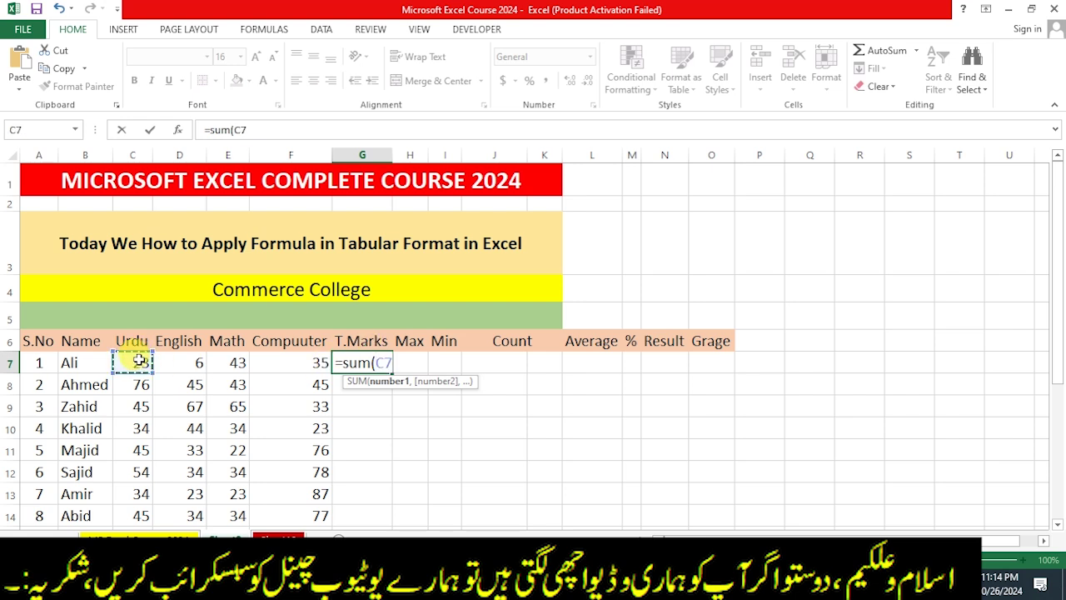
drag(139, 360, 277, 356)
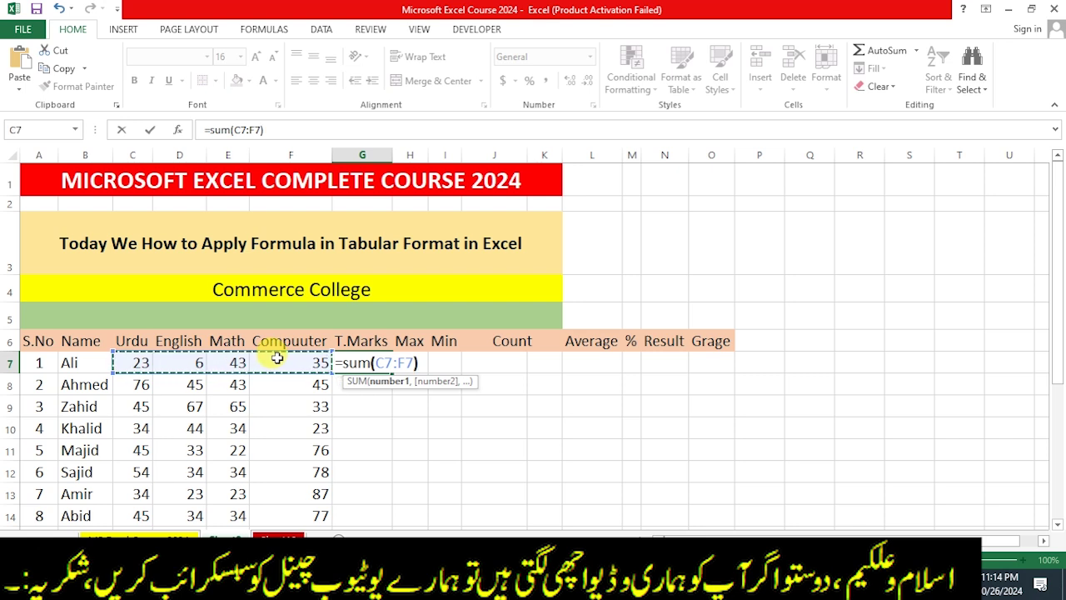
text())
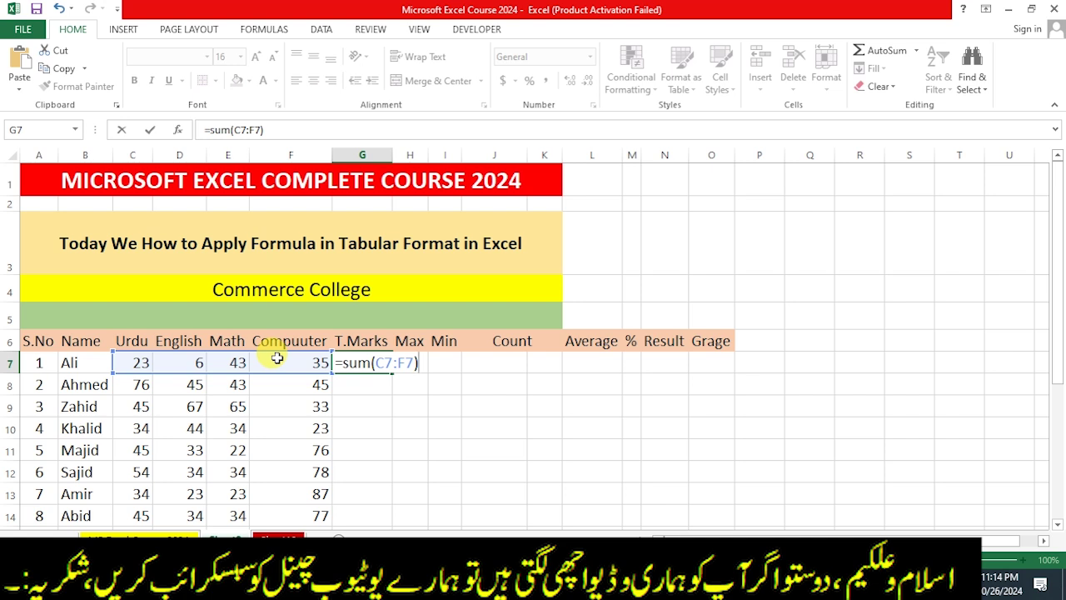
key(Return)
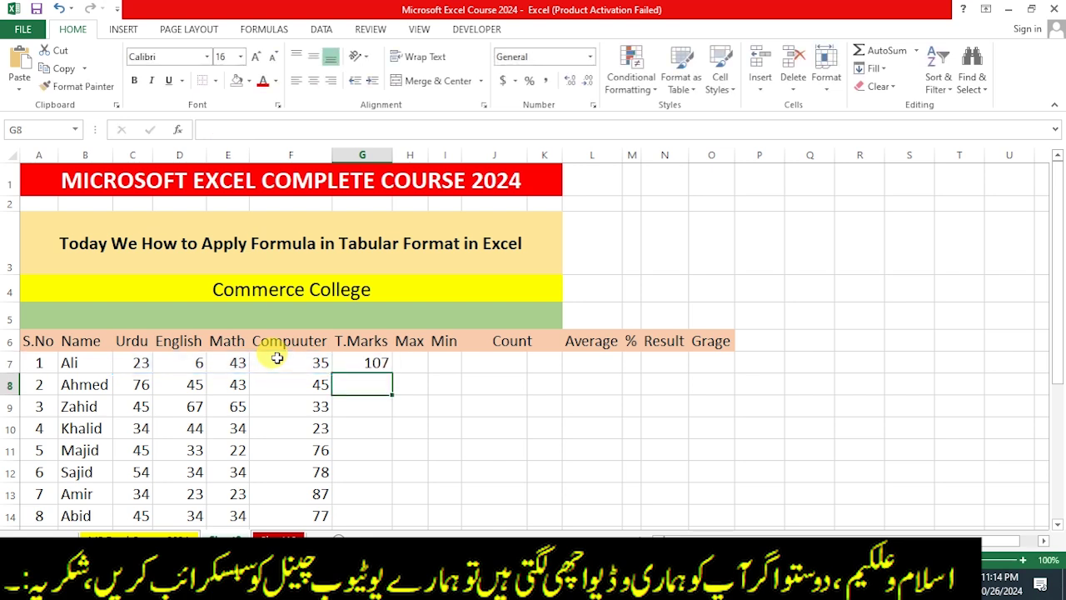
Fill the T.Marks sum formula from G7 down to the last student in G14.
click(365, 363)
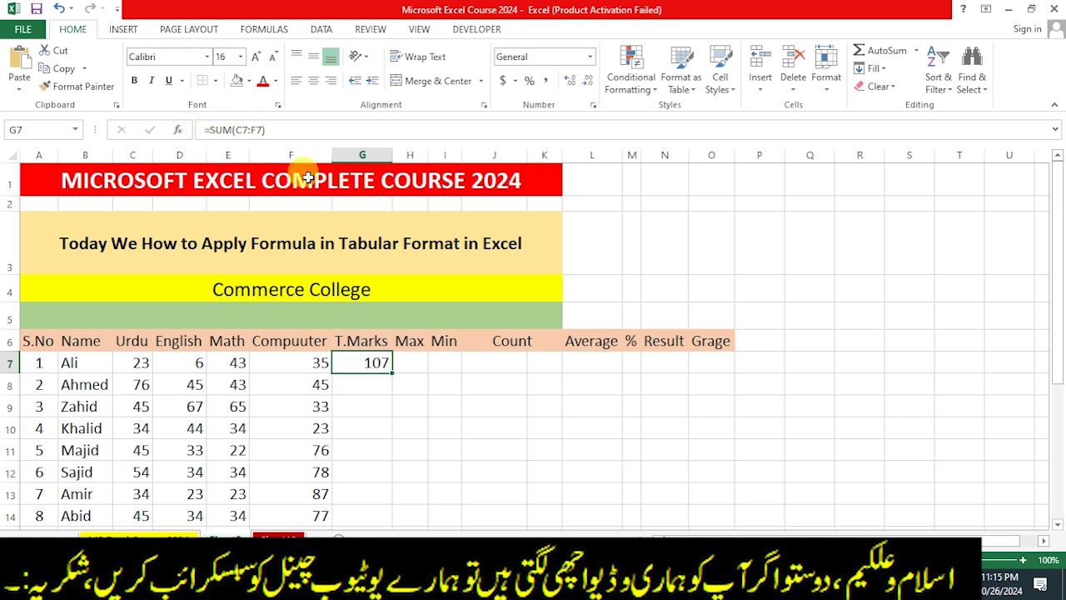
click(371, 387)
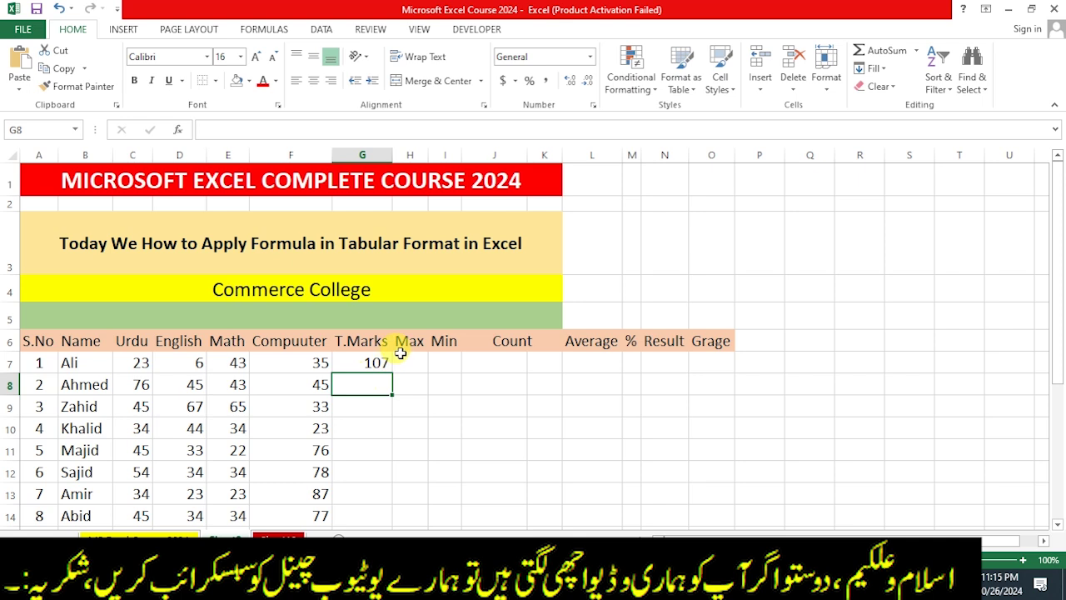
click(375, 364)
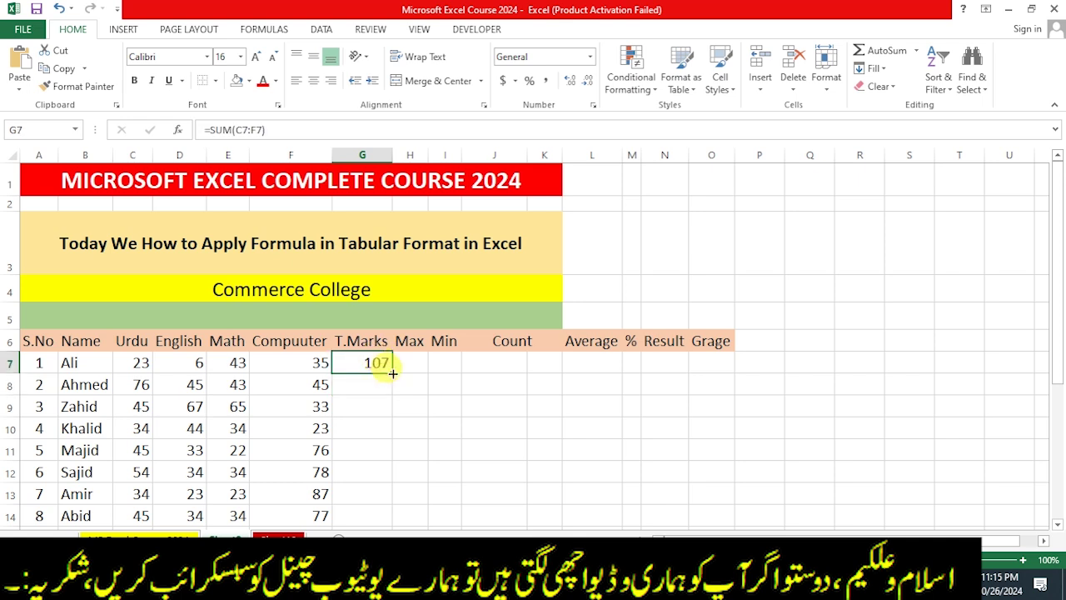
double_click(393, 373)
scroll(422, 433, down, 2)
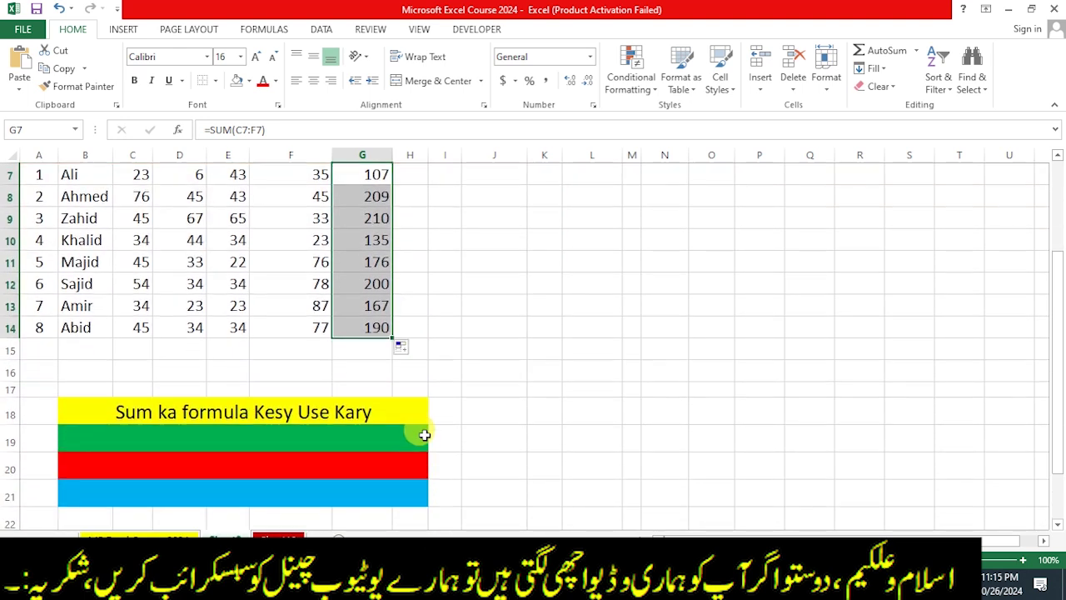
scroll(424, 434, up, 2)
scroll(424, 434, down, 1)
Undo the fill and copy the sum formula again from G7 down through G14.
key(ctrl+z)
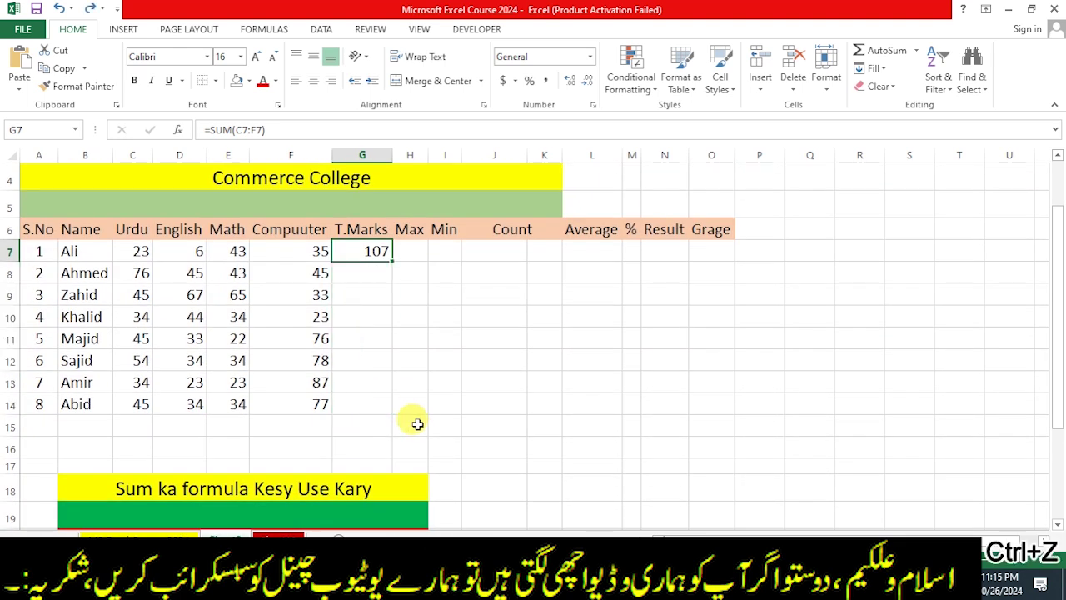
drag(391, 261, 397, 406)
click(408, 386)
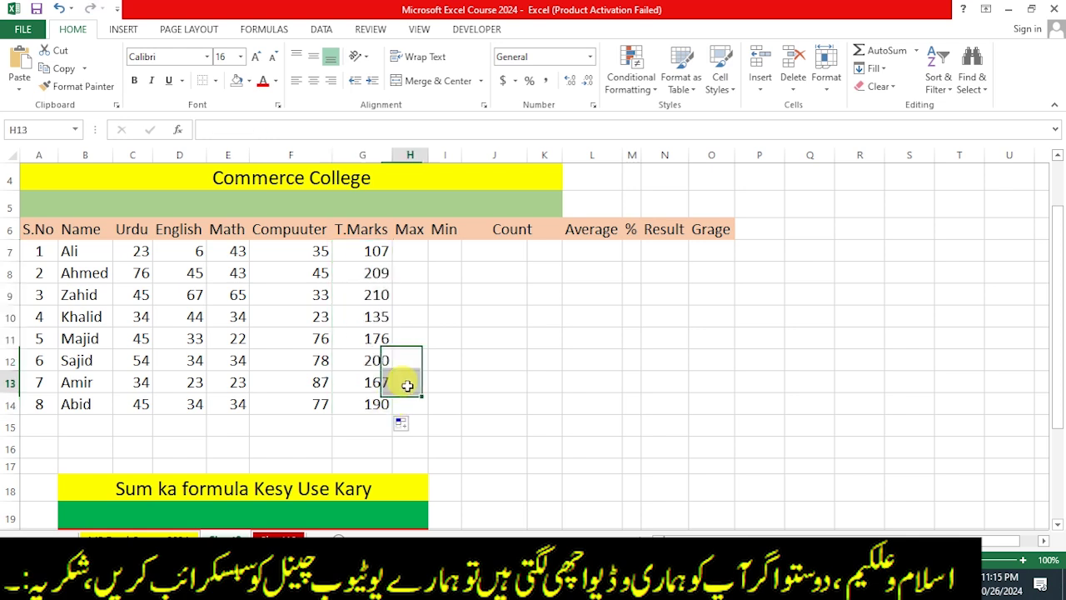
Inspect which cells the T.Marks formula in G14 adds up, leaving the formula as it is.
click(375, 397)
double_click(375, 398)
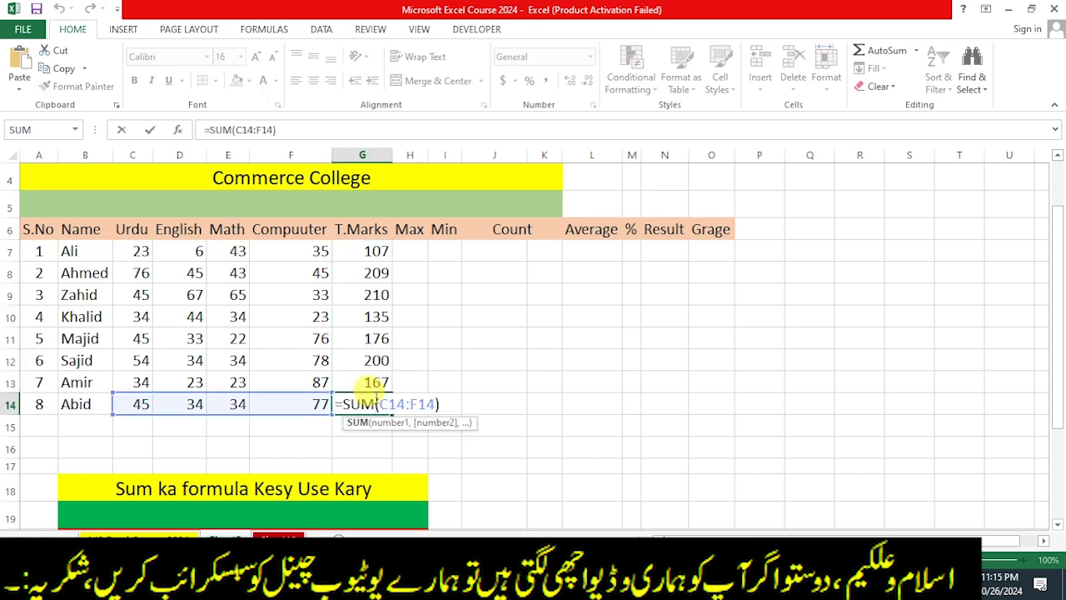
key(Return)
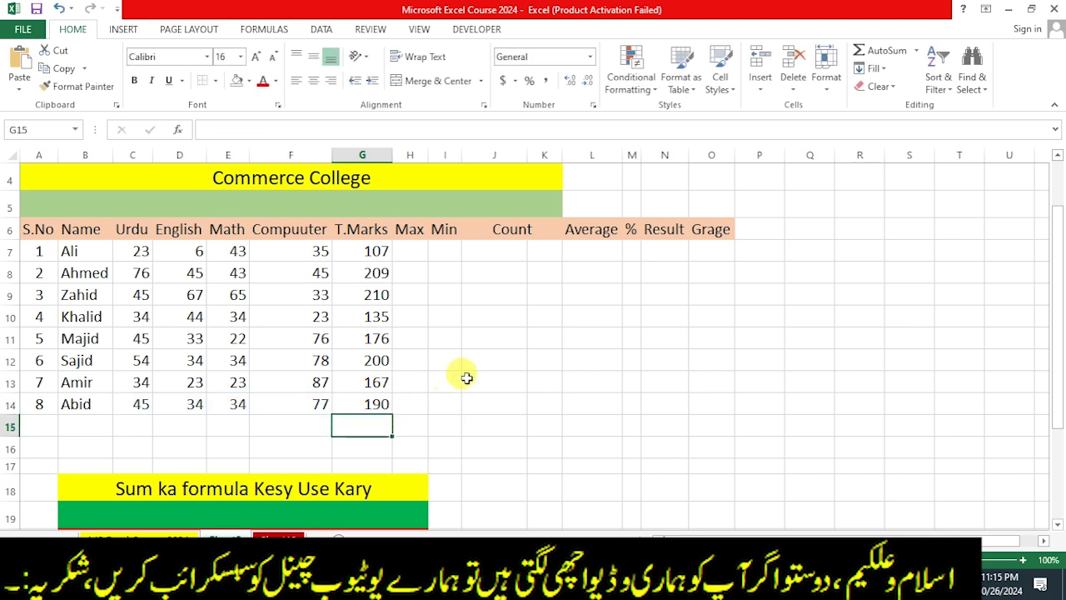
click(510, 377)
click(227, 488)
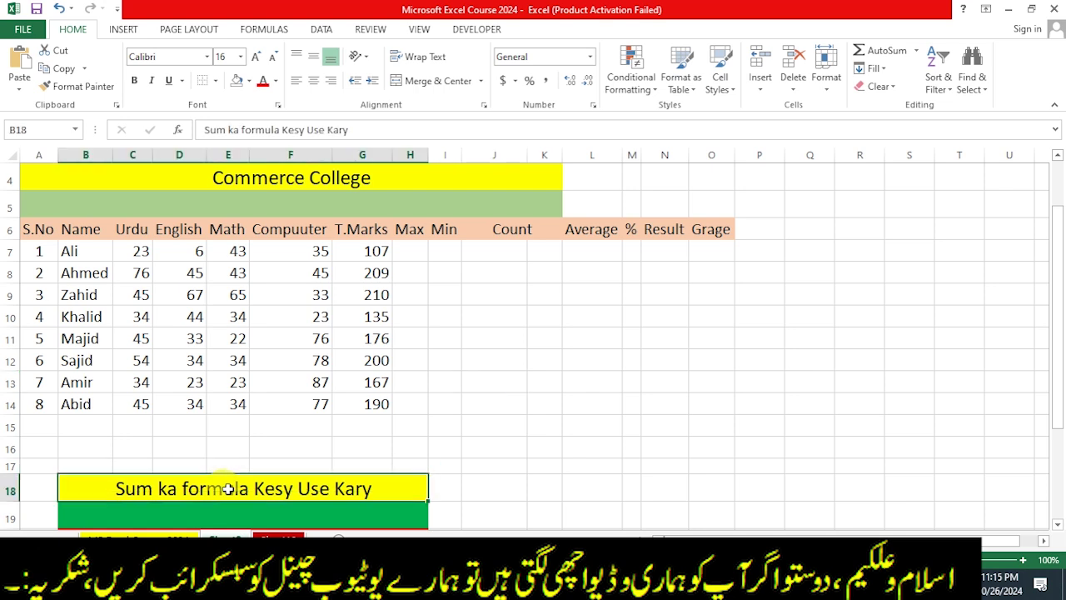
click(500, 420)
scroll(502, 418, down, 1)
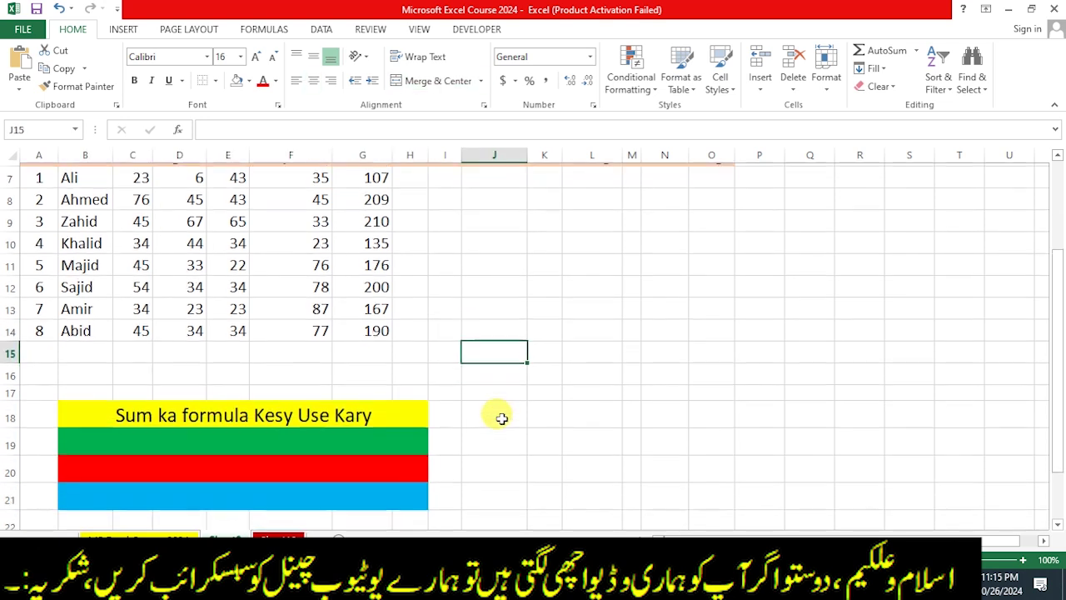
scroll(502, 419, up, 2)
scroll(501, 419, up, 1)
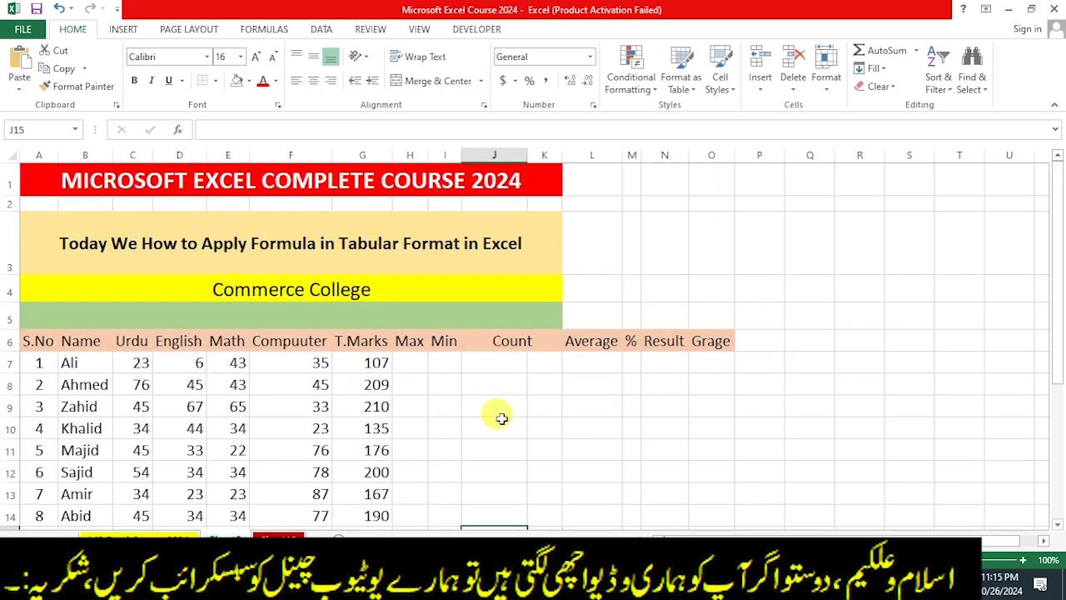
Examine the cell ranges referenced by the T.Marks formulas in G12 and G11 without altering them.
double_click(366, 471)
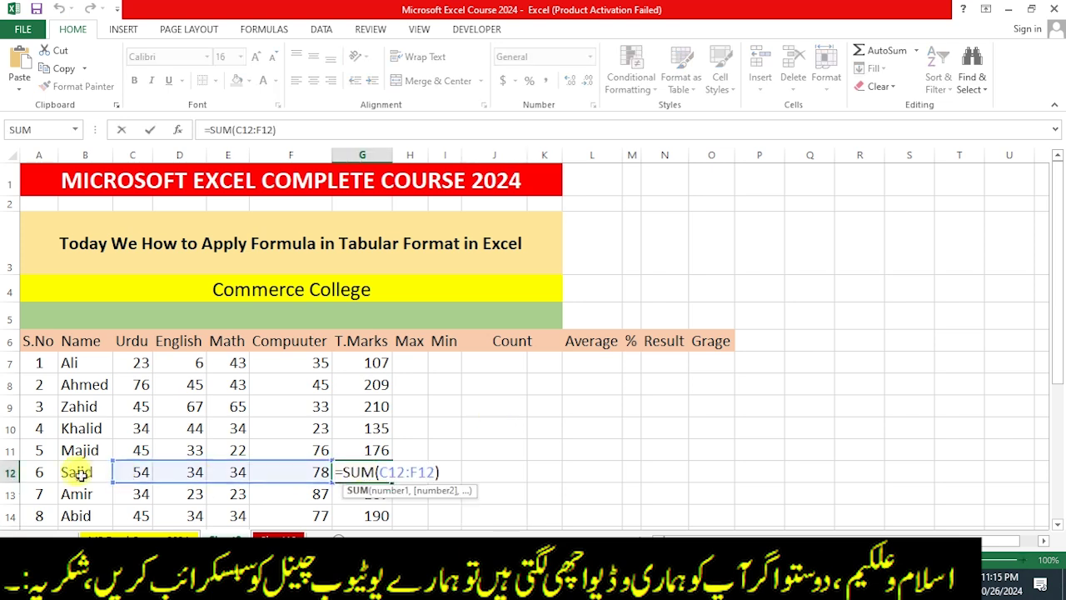
click(196, 475)
key(Return)
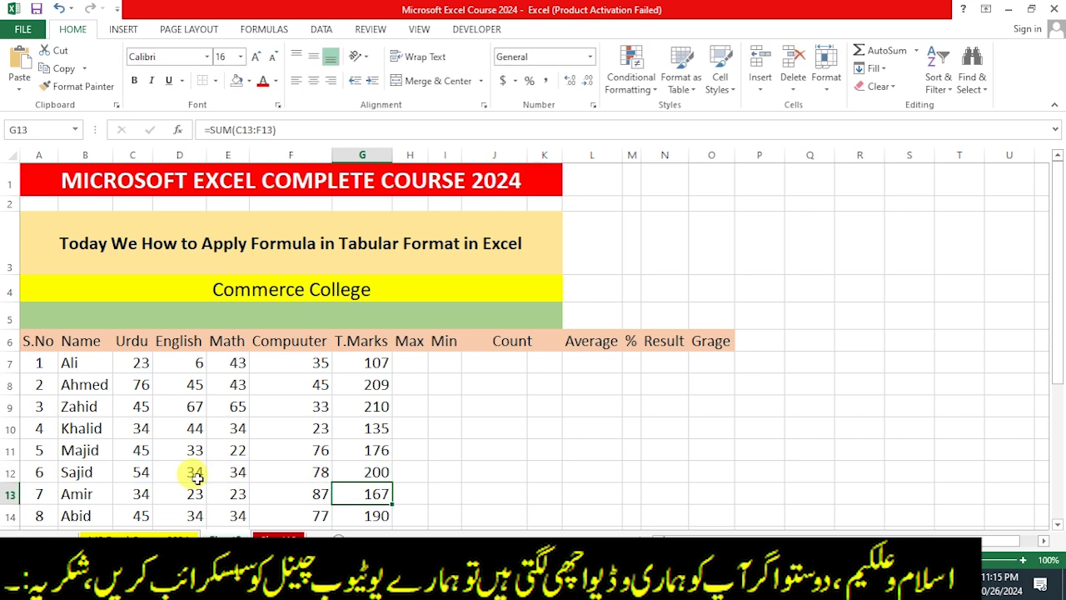
double_click(378, 447)
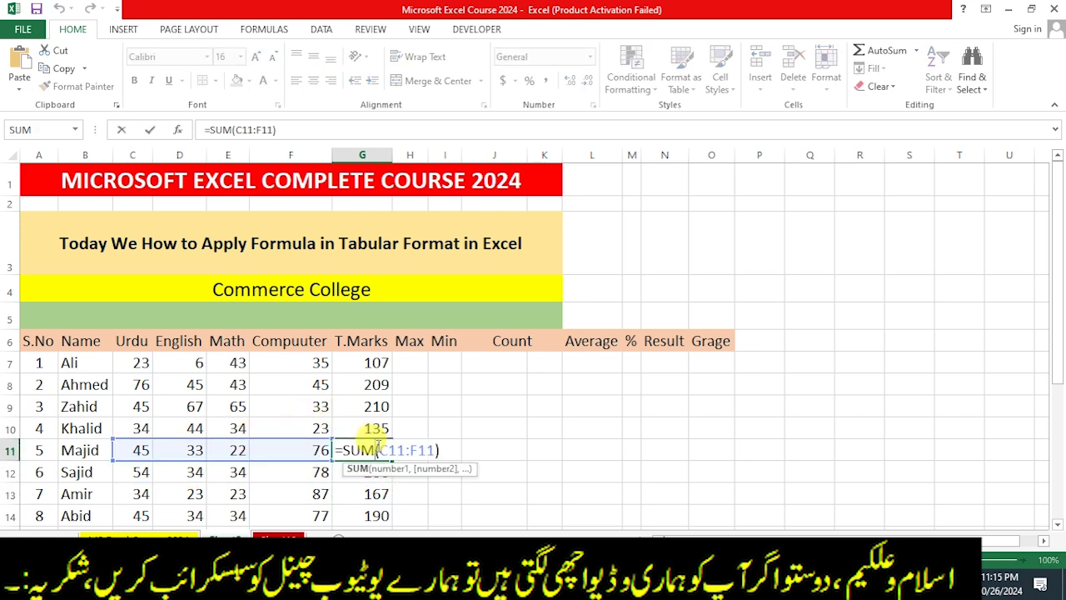
key(Return)
scroll(377, 447, down, 2)
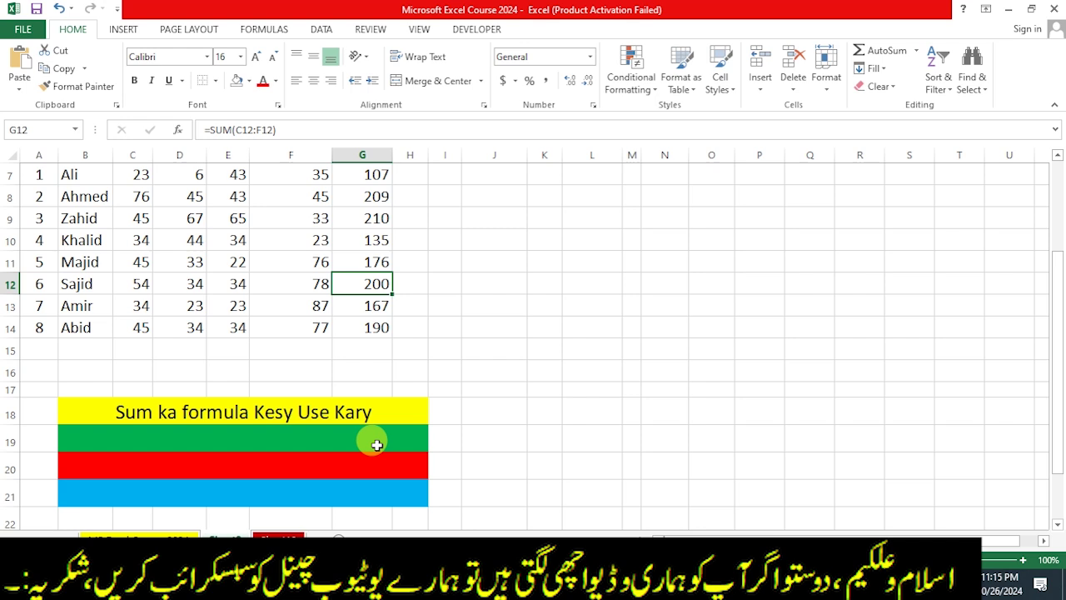
scroll(377, 445, up, 2)
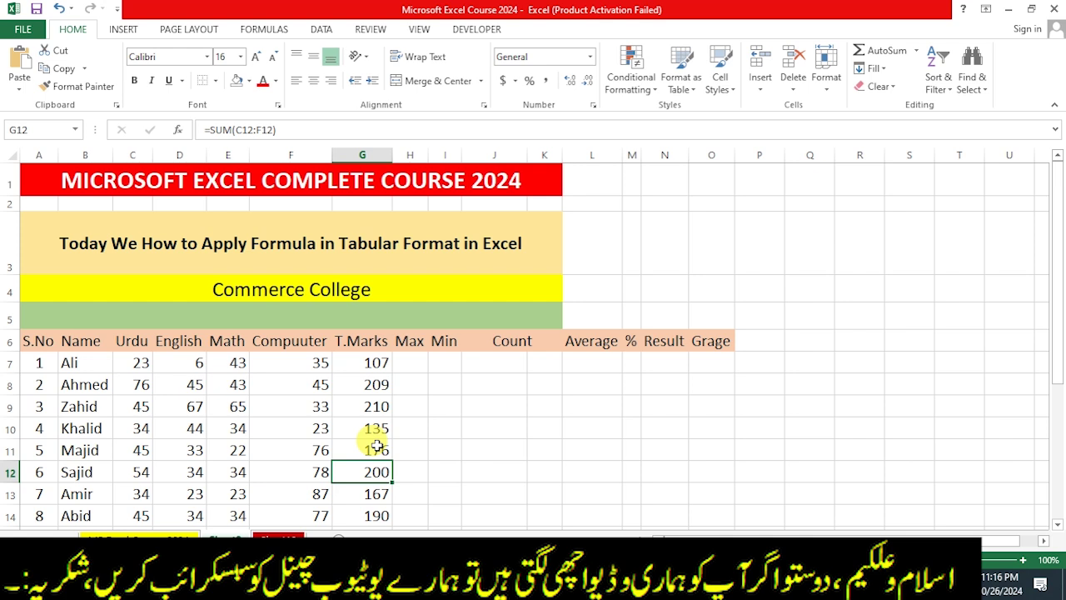
Clear all the T.Marks totals from G7 through G14.
click(419, 430)
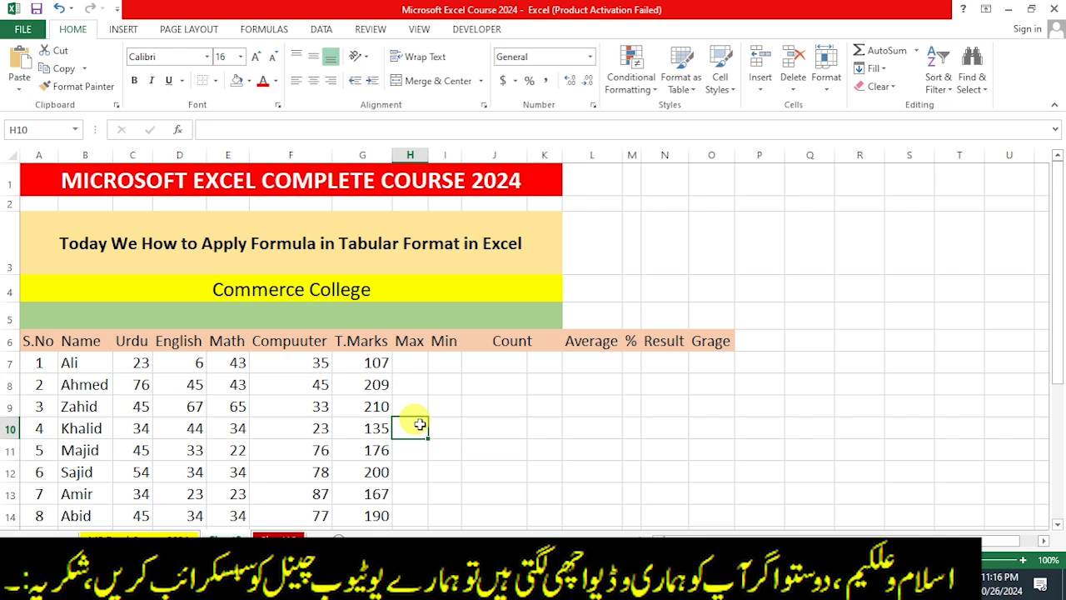
drag(372, 364, 387, 417)
key(Delete)
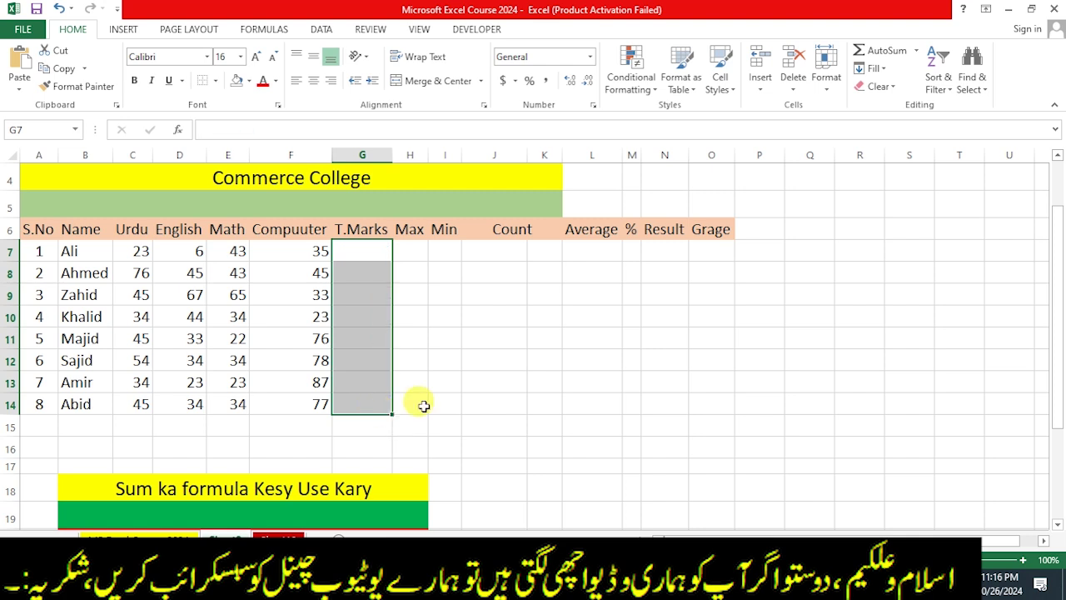
click(466, 402)
scroll(462, 401, up, 1)
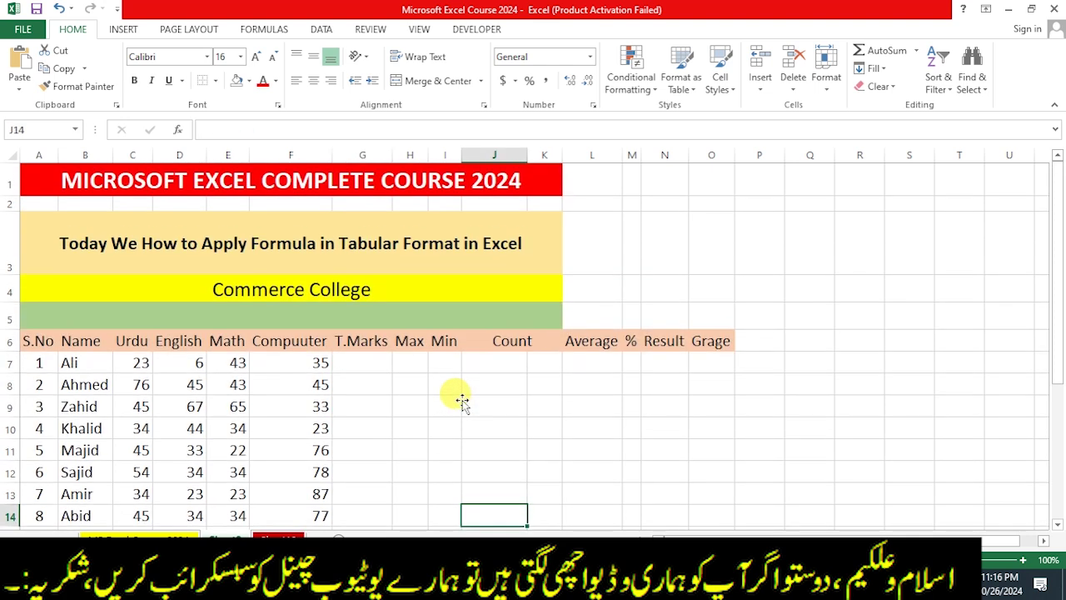
click(362, 367)
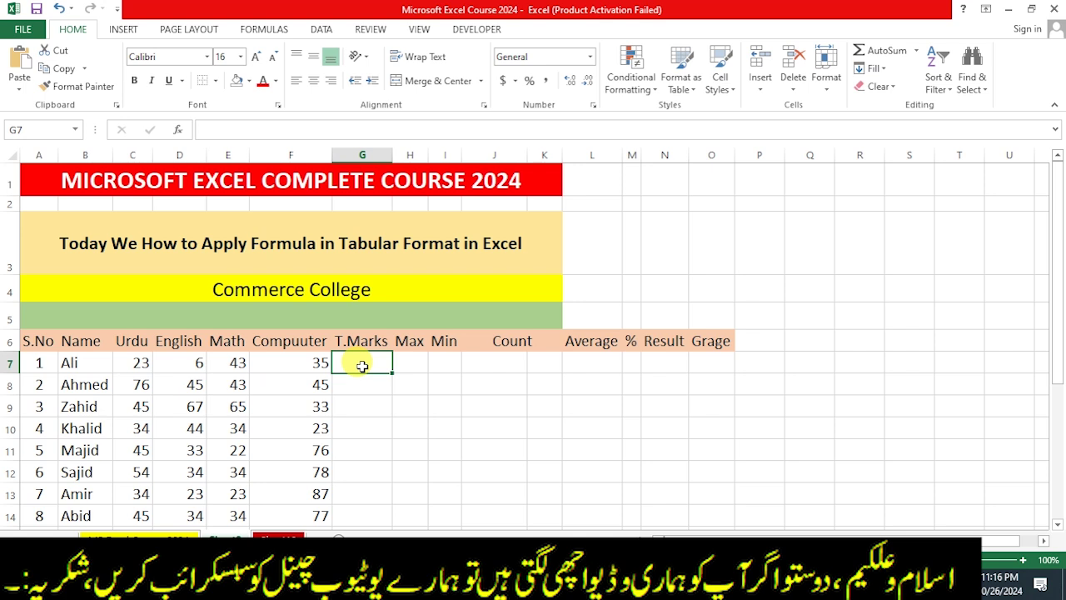
text(=)
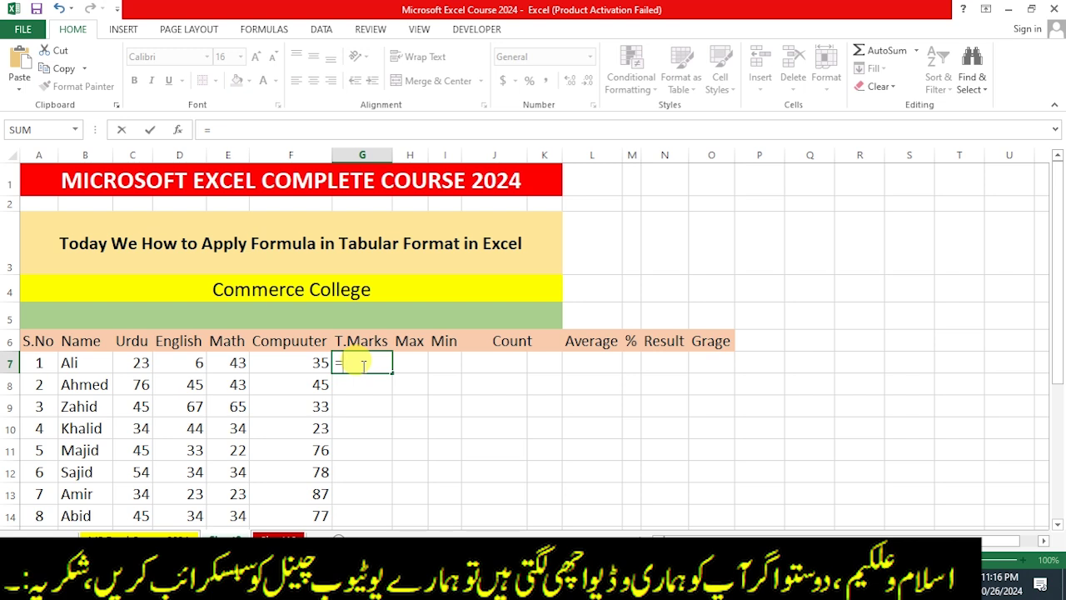
key(BackSpace)
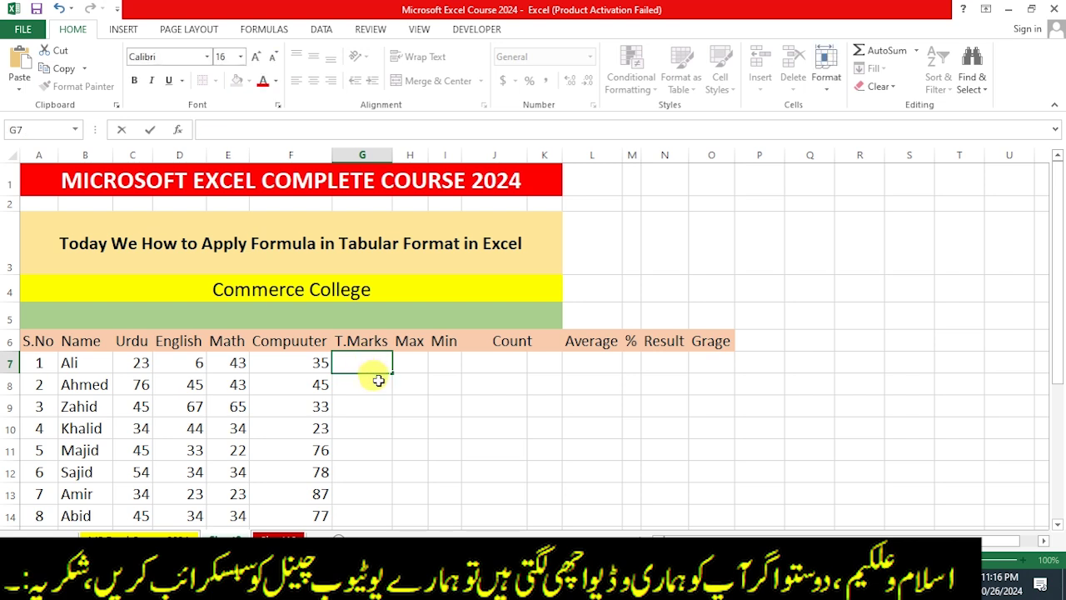
key(Return)
Total C7:F7 in G7 with AutoSum, and clear the T.Marks result again.
click(377, 363)
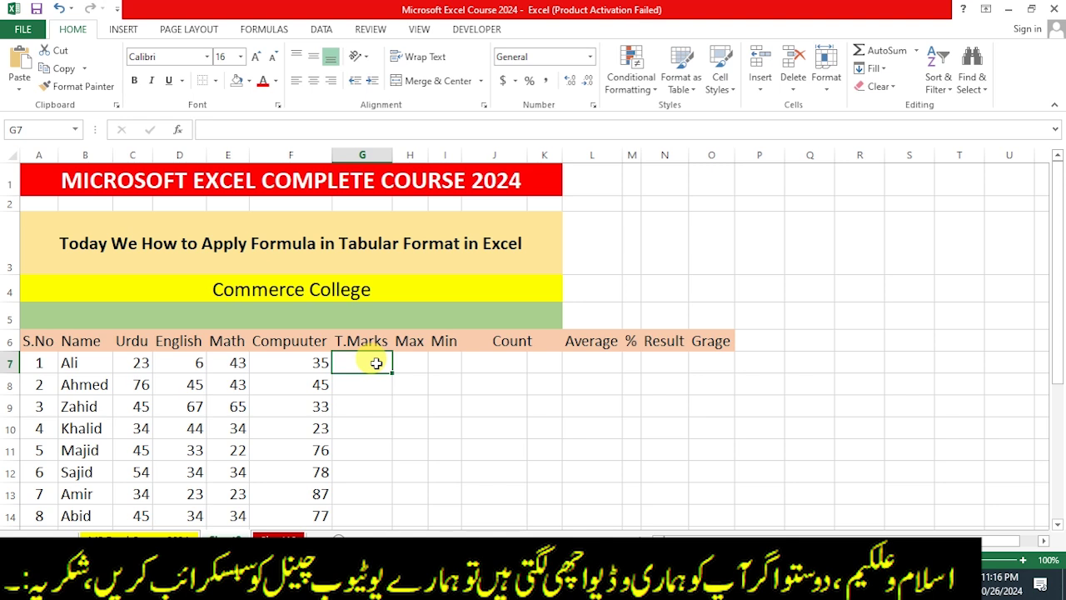
key(alt+equal)
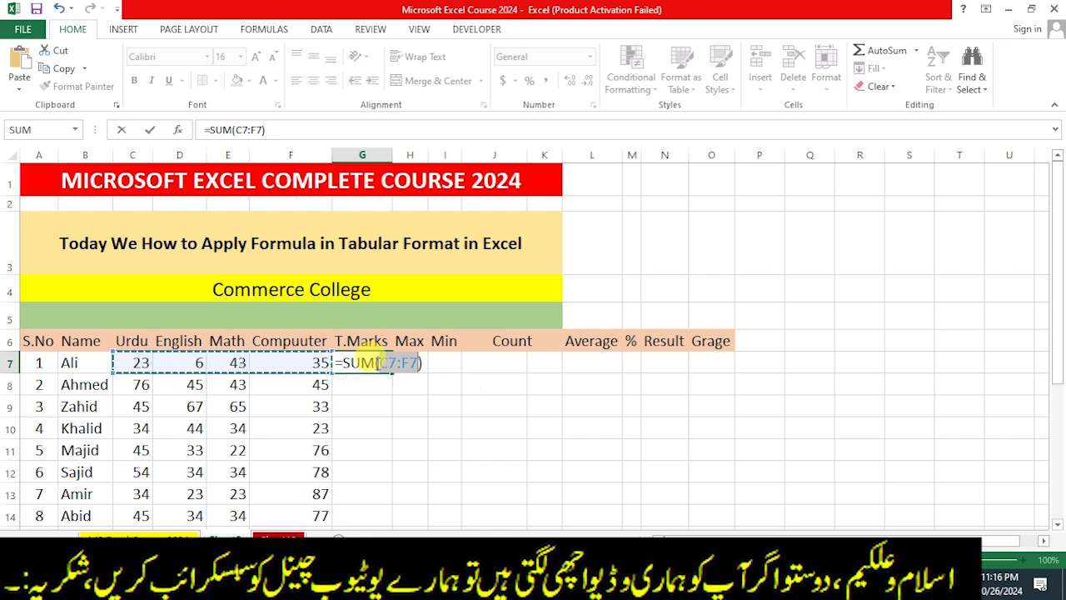
key(Return)
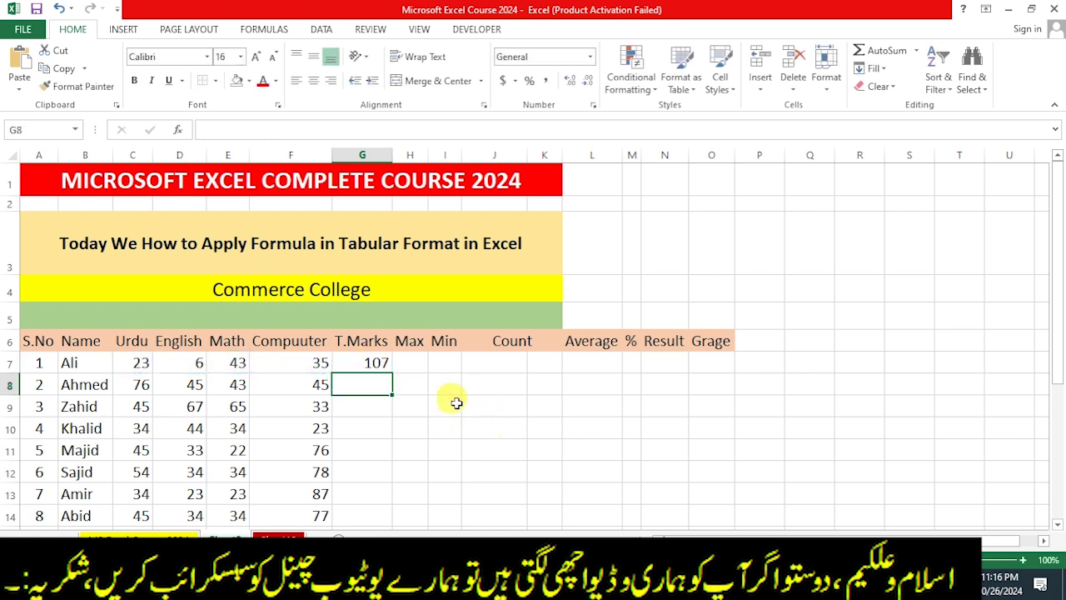
click(364, 356)
key(Delete)
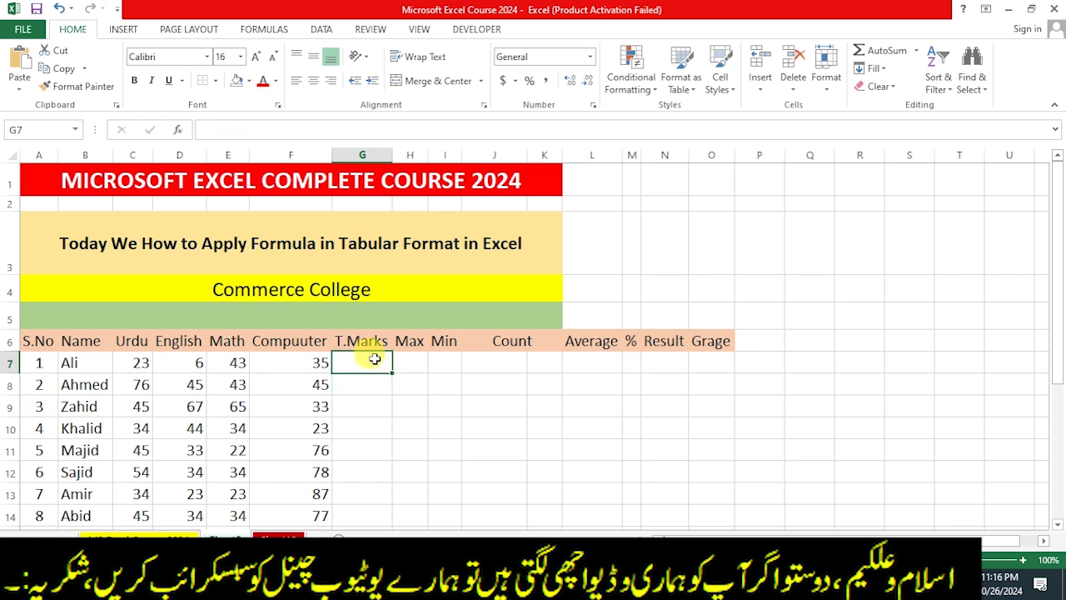
text(=)
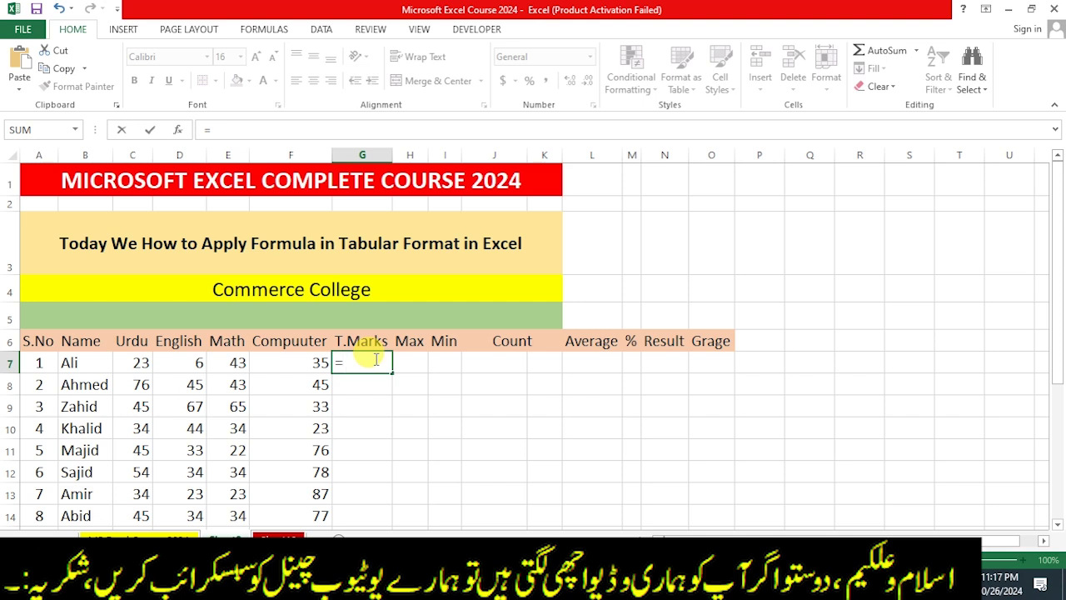
text(sum)
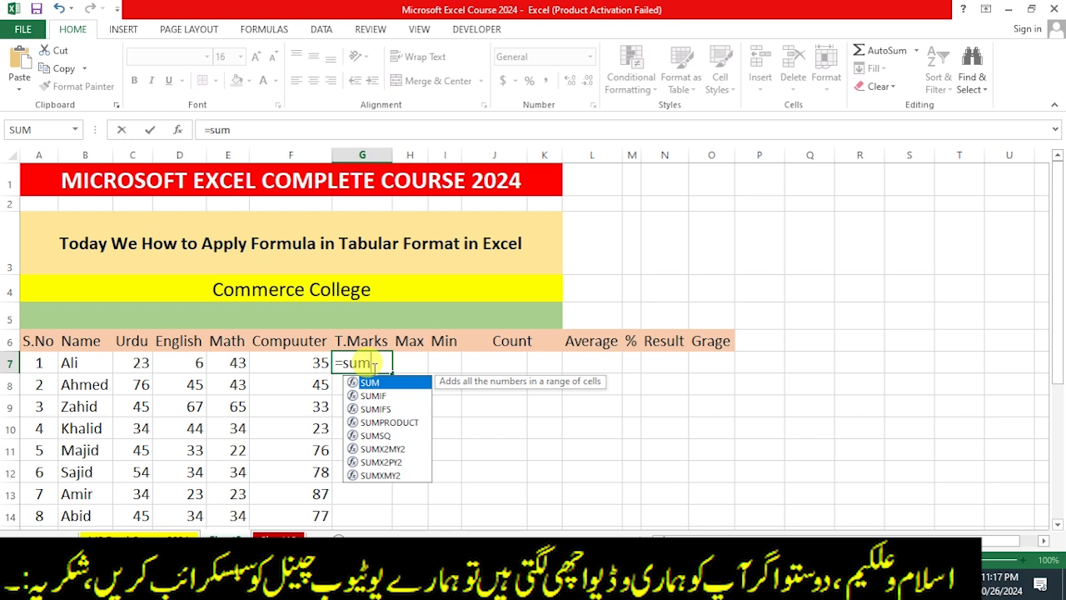
key(BackSpace)
key(BackSpace)
key(BackSpace)
key(BackSpace)
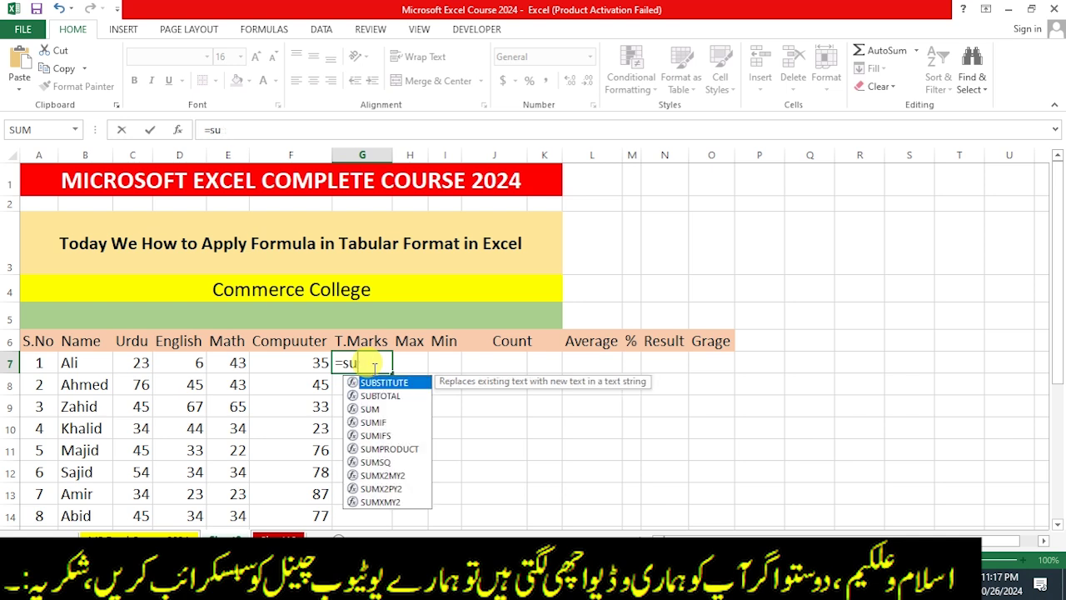
key(Escape)
text(=)
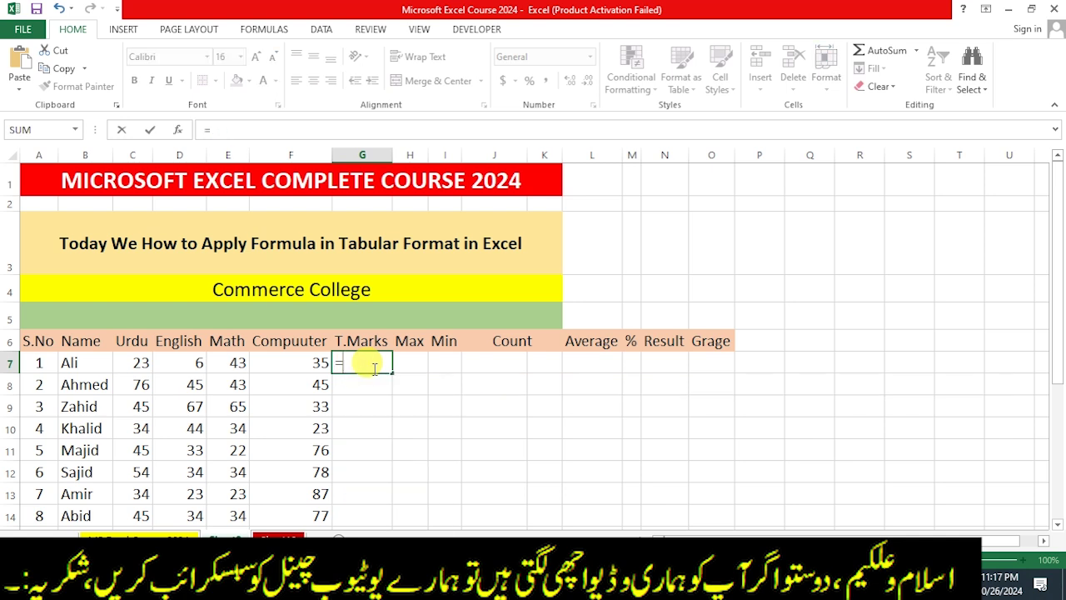
key(alt)
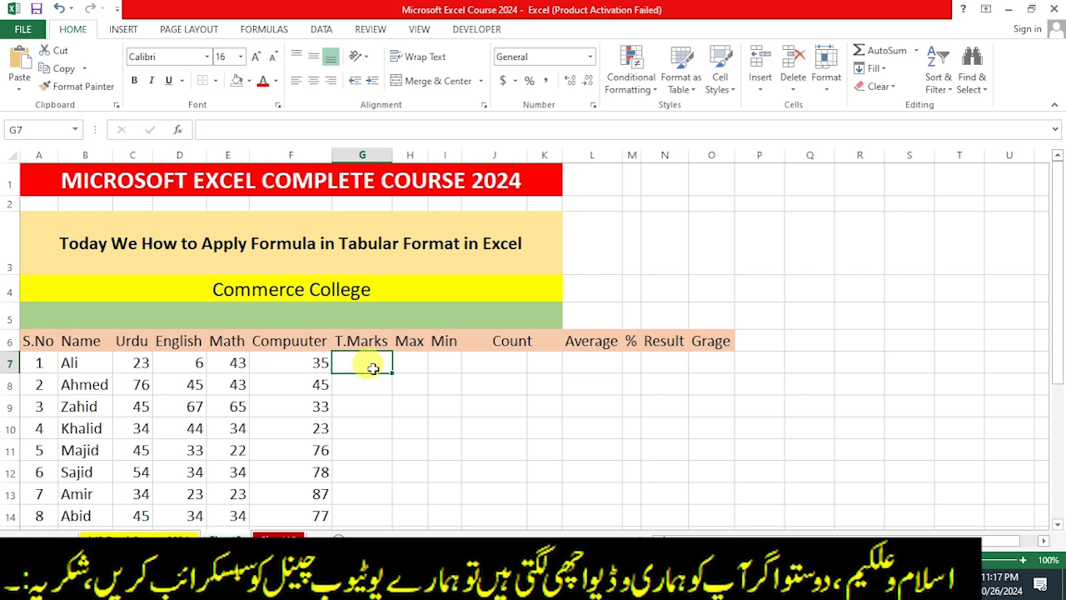
Total C7:F7 in G7 with AutoSum and fill the formula down the T.Marks column through G14.
key(alt+=)
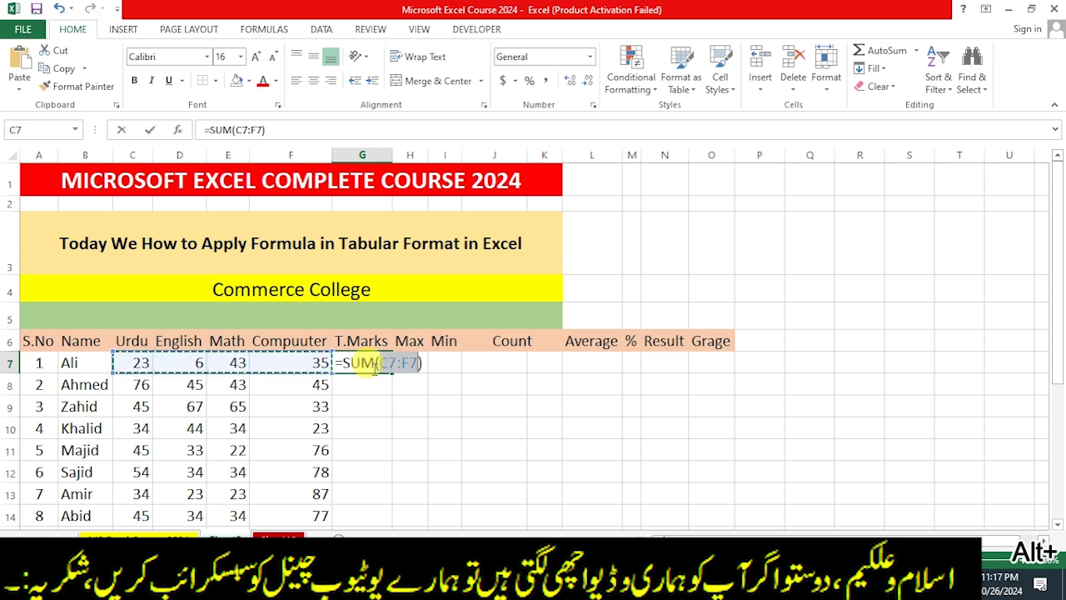
key(Return)
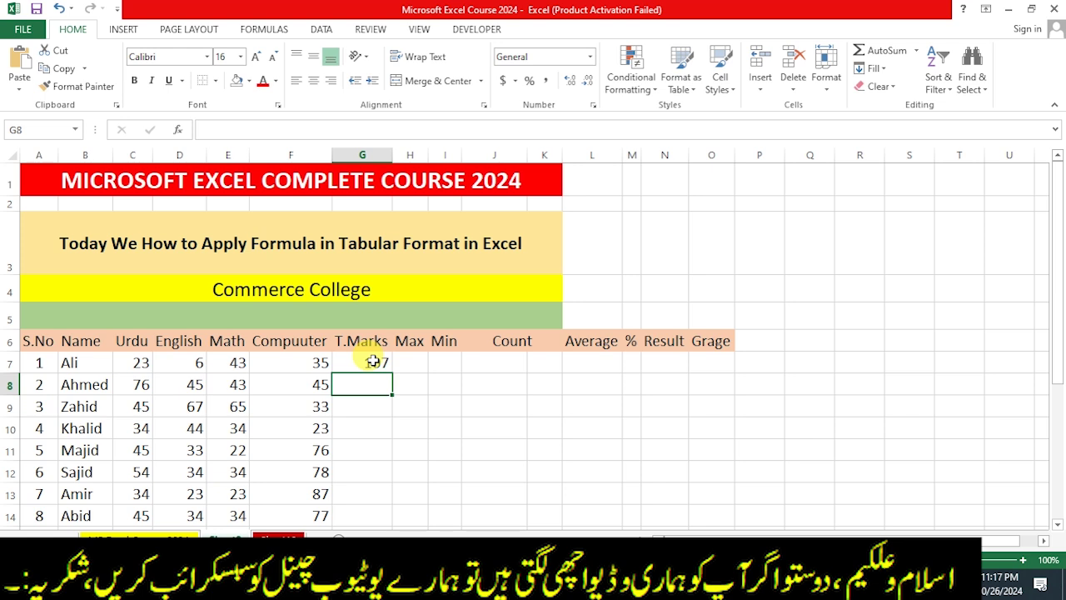
click(445, 389)
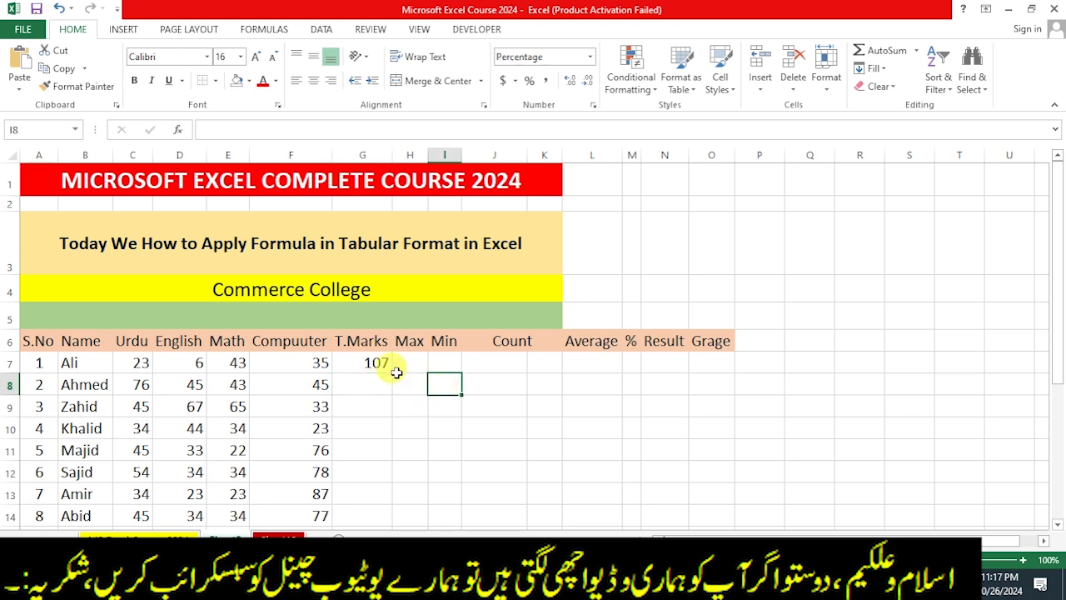
click(372, 361)
drag(392, 369, 389, 528)
Enter the formula =max(C7:G14) in the first Max cell, H7.
click(406, 363)
text(=)
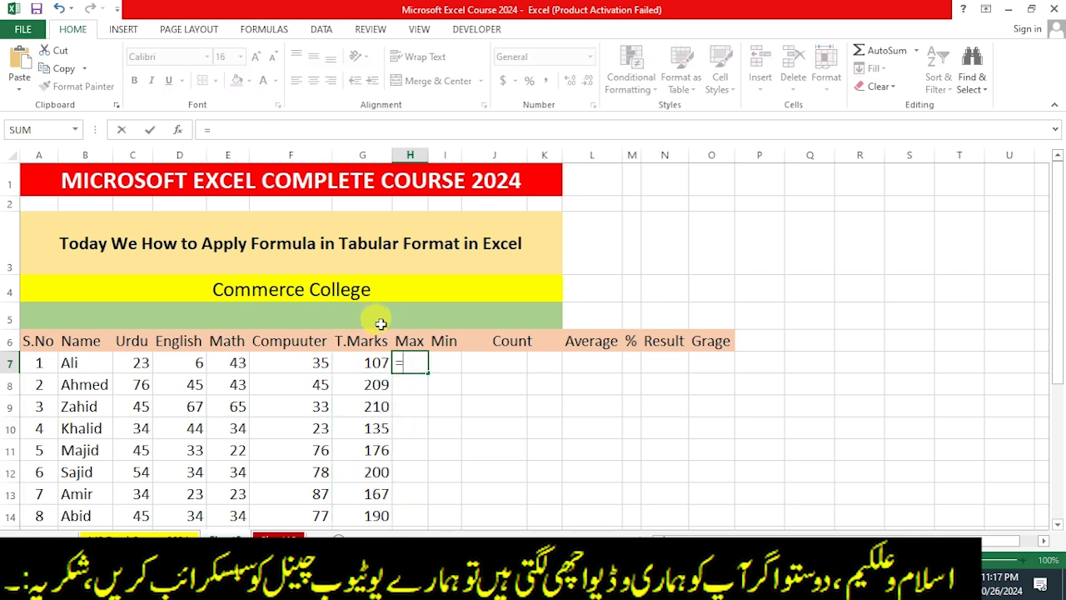
text(max()
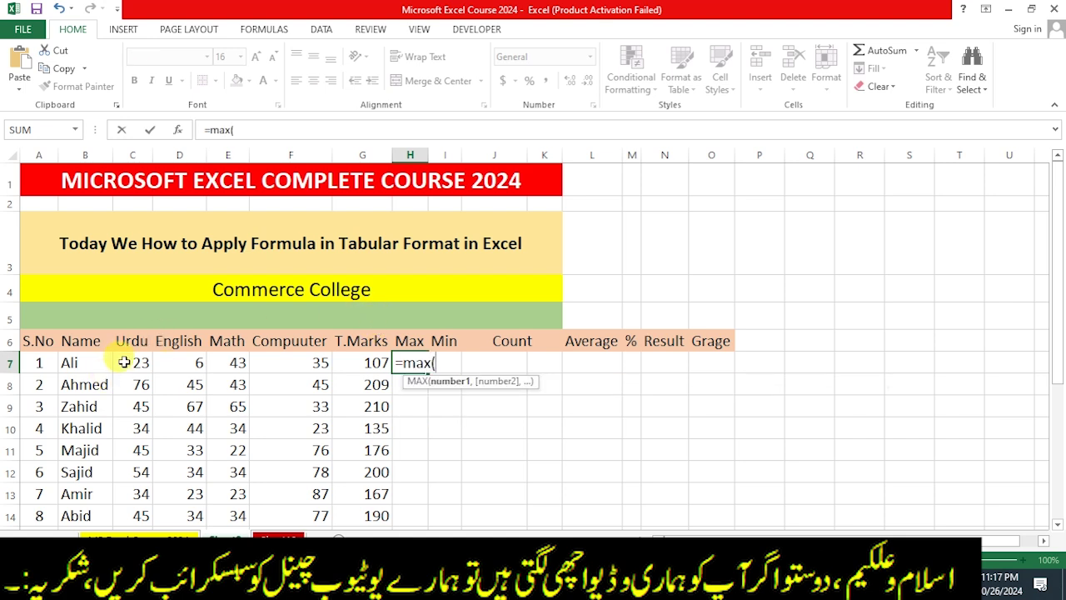
mouse_move(130, 362)
mouse_down()
mouse_move(338, 483)
mouse_move(357, 511)
mouse_up()
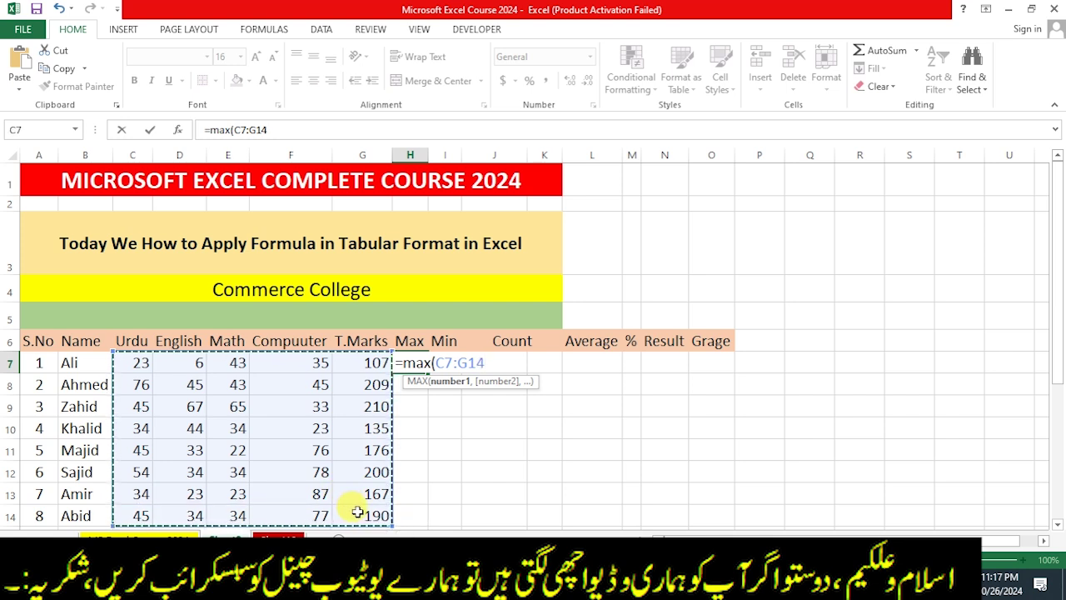
text())
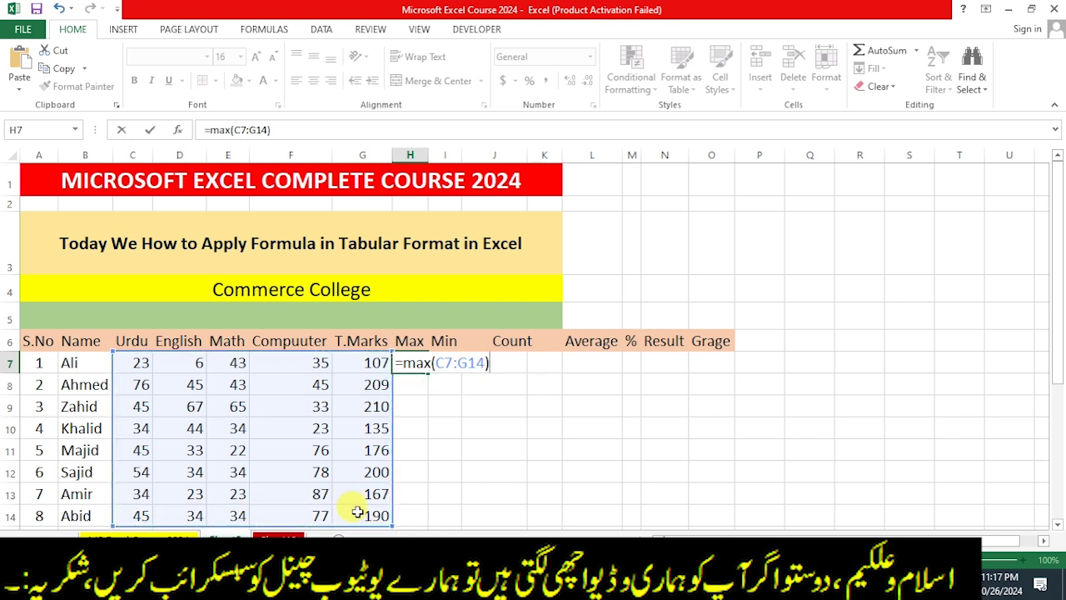
key(Return)
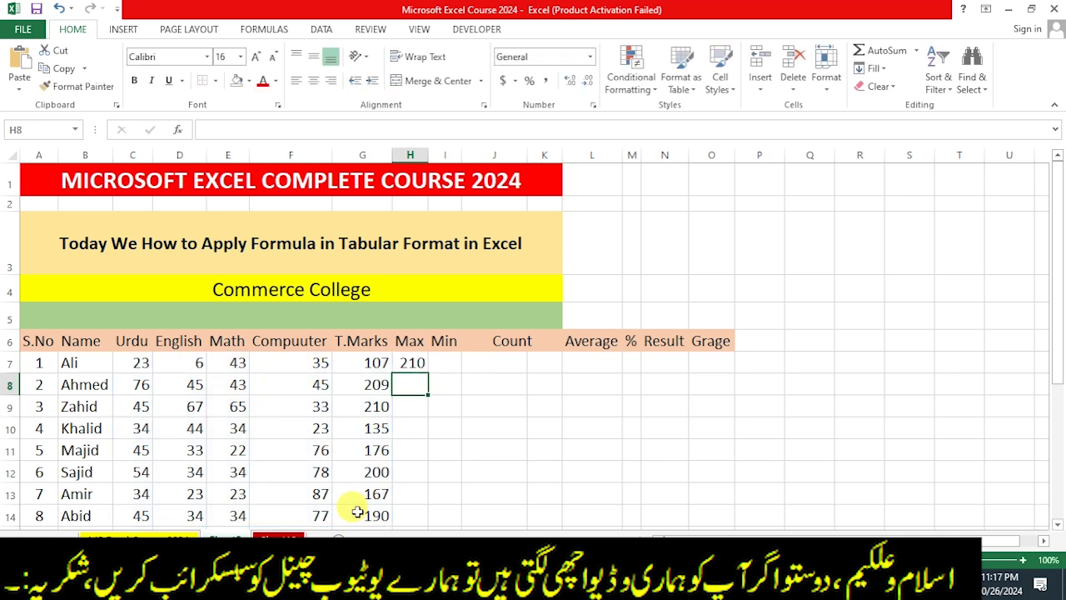
Enter the caption "Max Ka formula Kesy apply kary" in the green merged cell B19 below the marks table.
scroll(488, 419, down, 1)
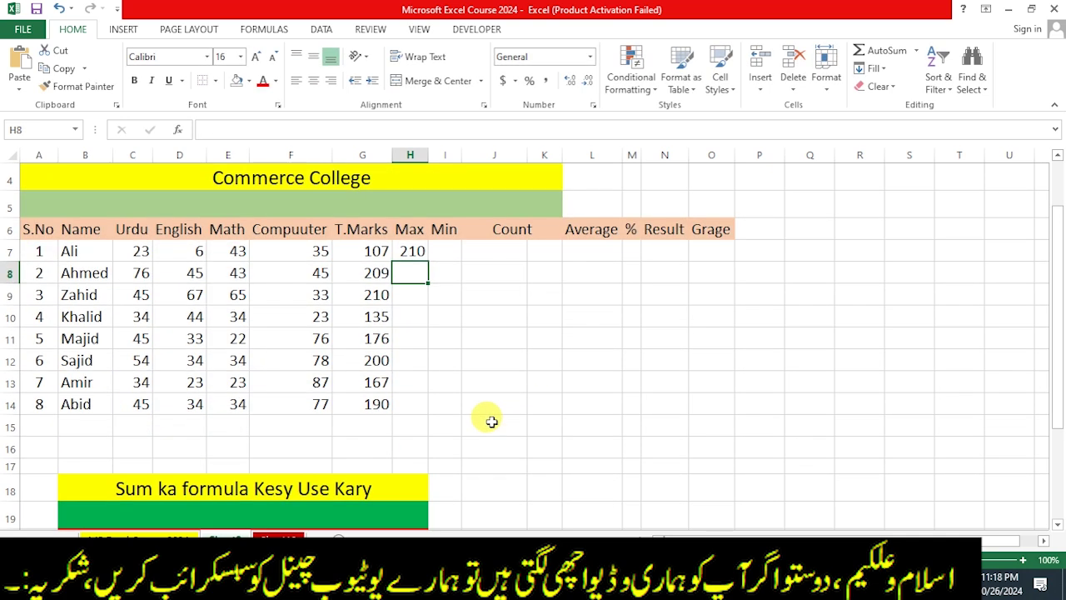
click(414, 254)
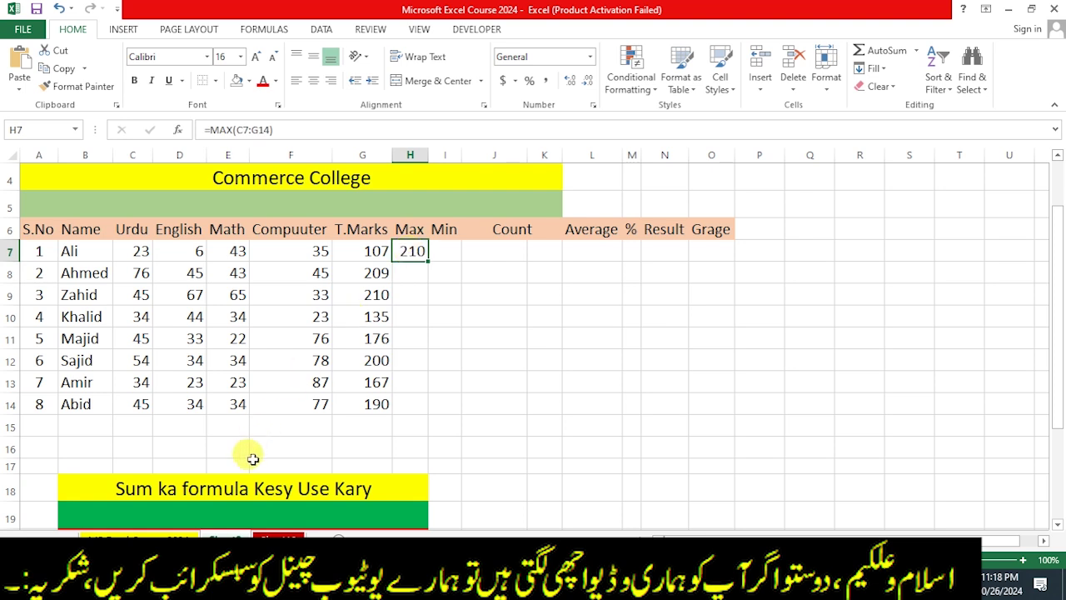
click(228, 507)
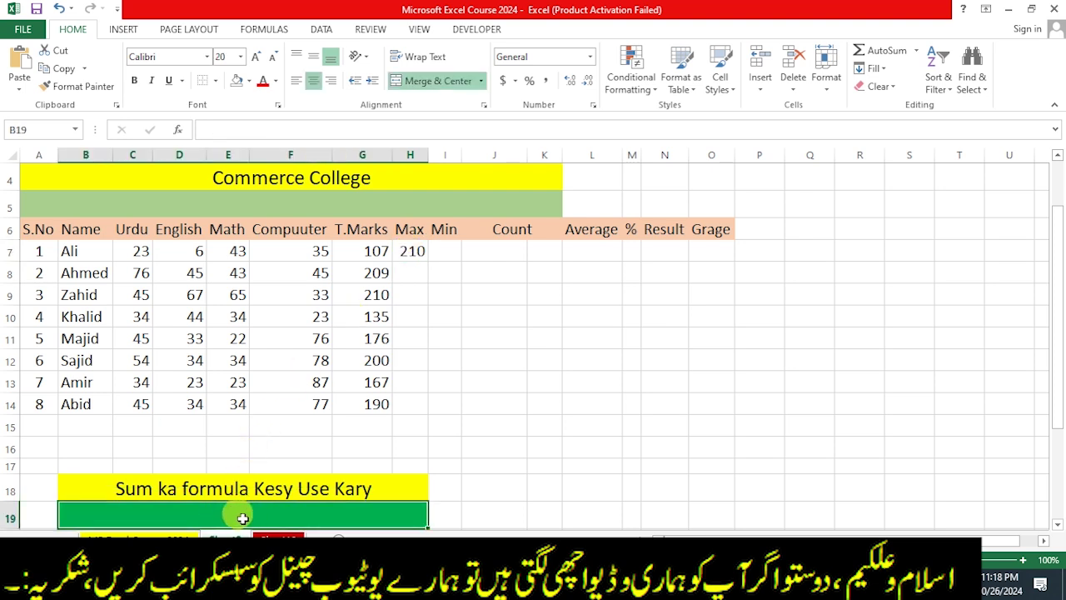
text(Max Ka formula)
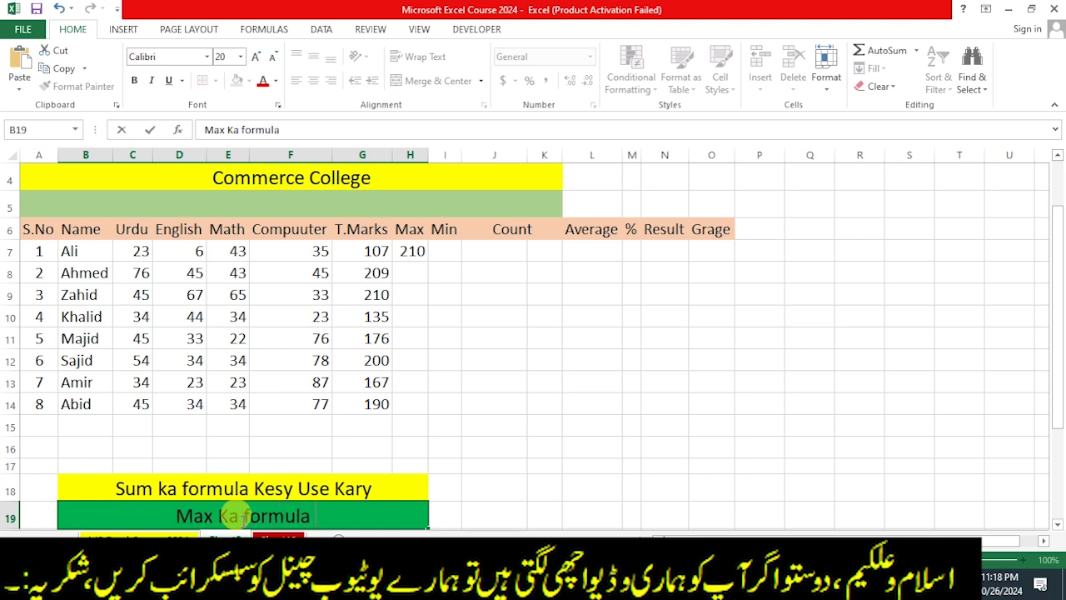
text( Kes)
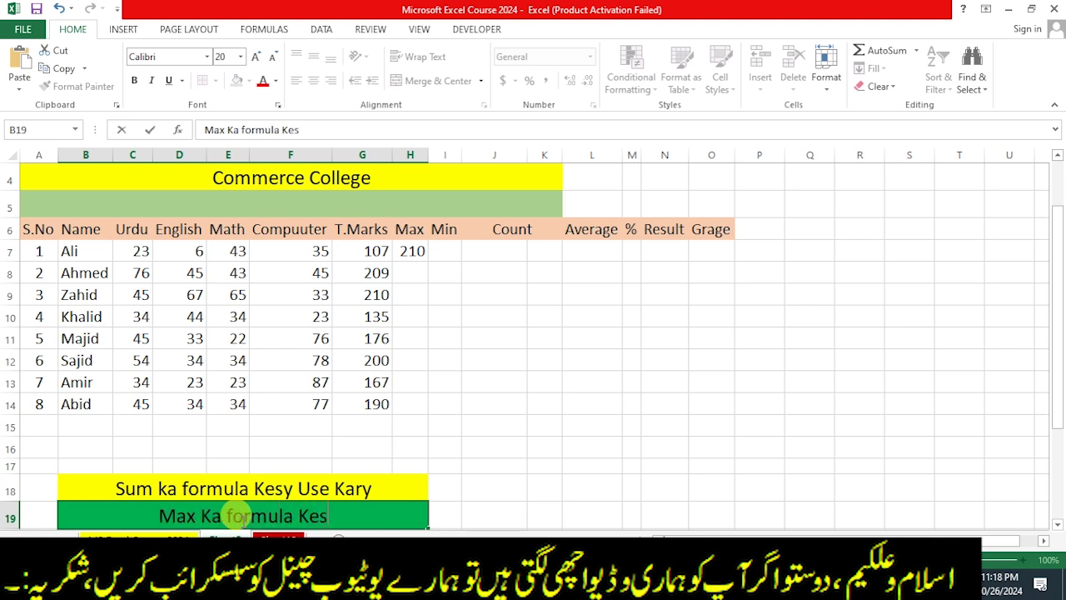
text(y apply kary)
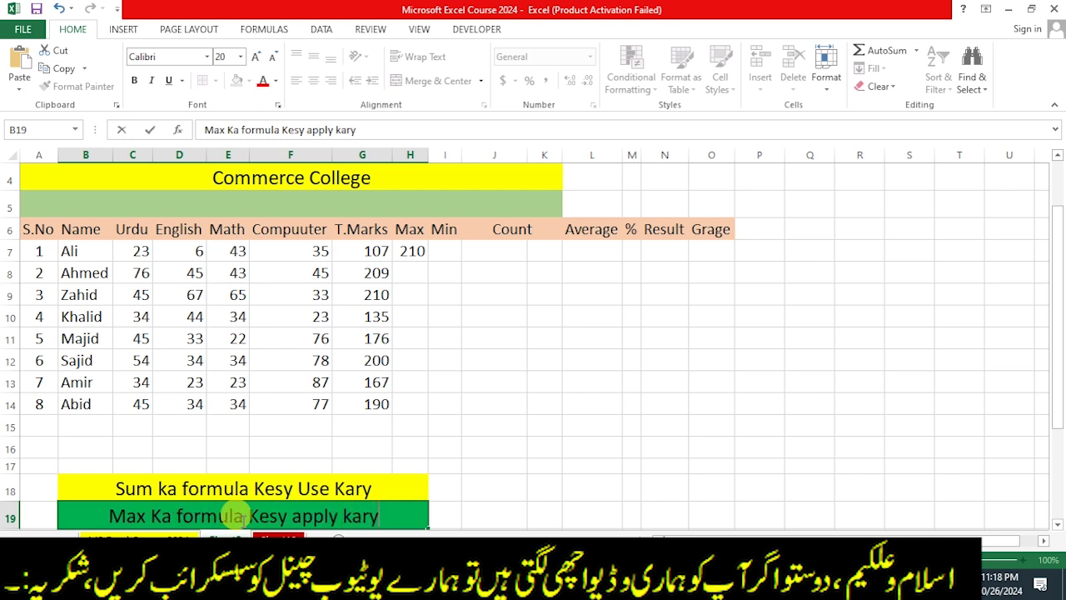
key(Return)
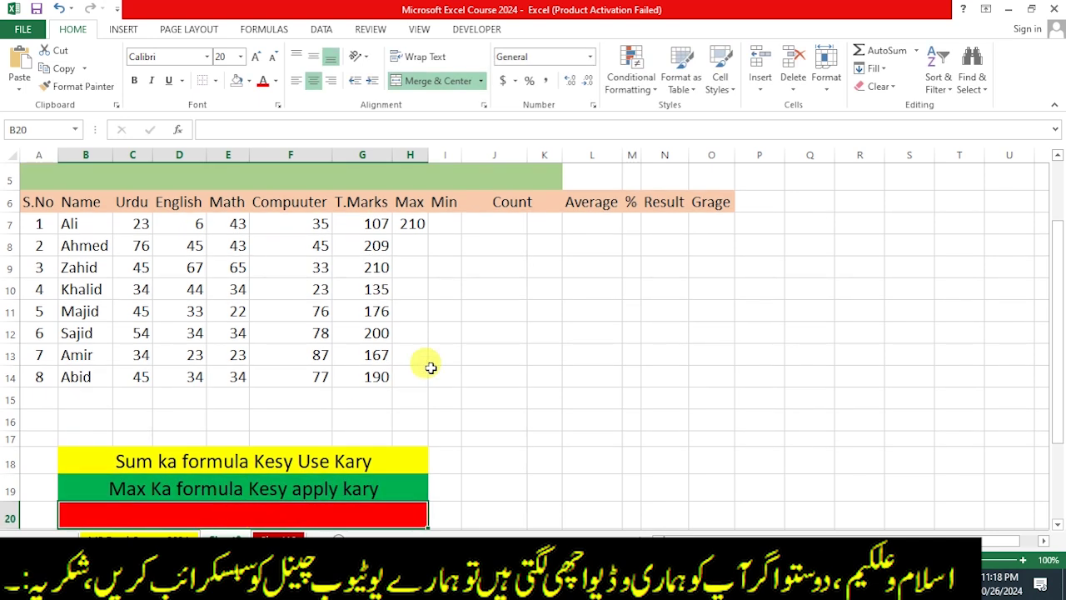
Fill the Max formula from H7 down through H14 and inspect the range that the formula in H13 references.
click(424, 228)
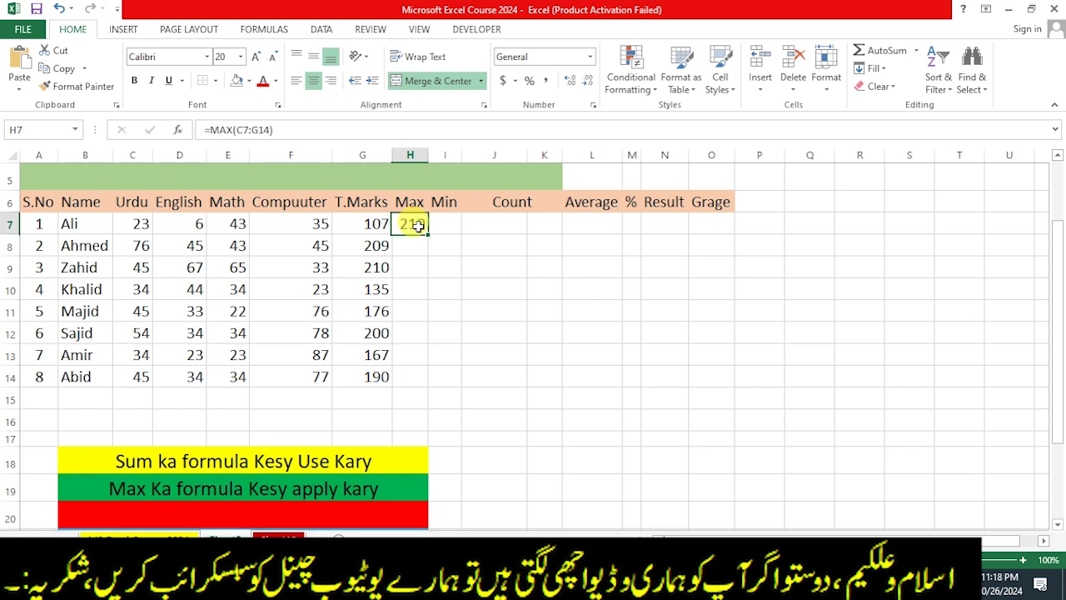
drag(426, 231, 415, 379)
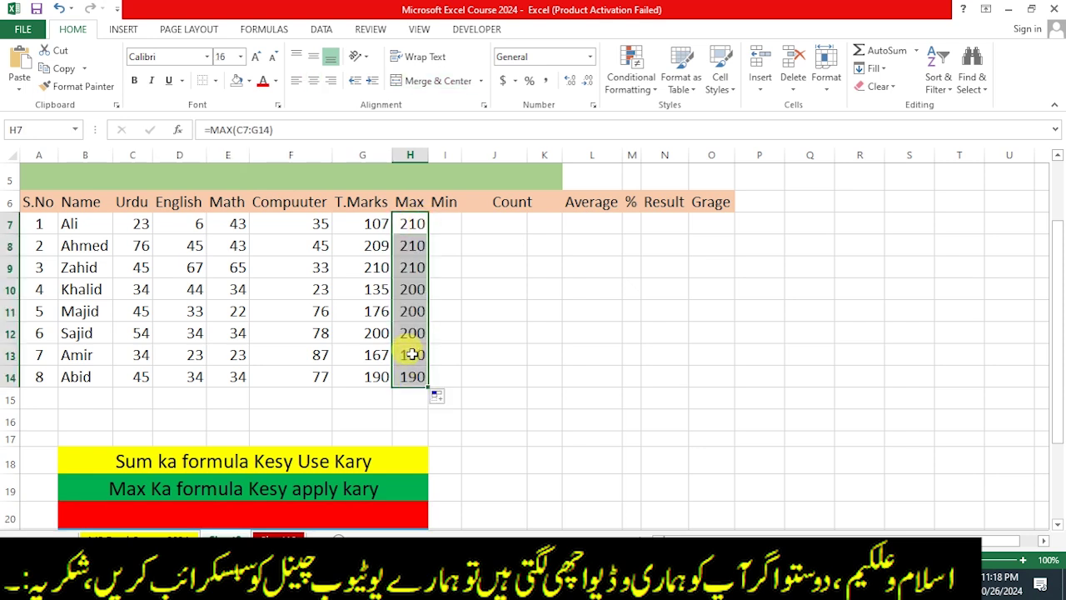
double_click(412, 355)
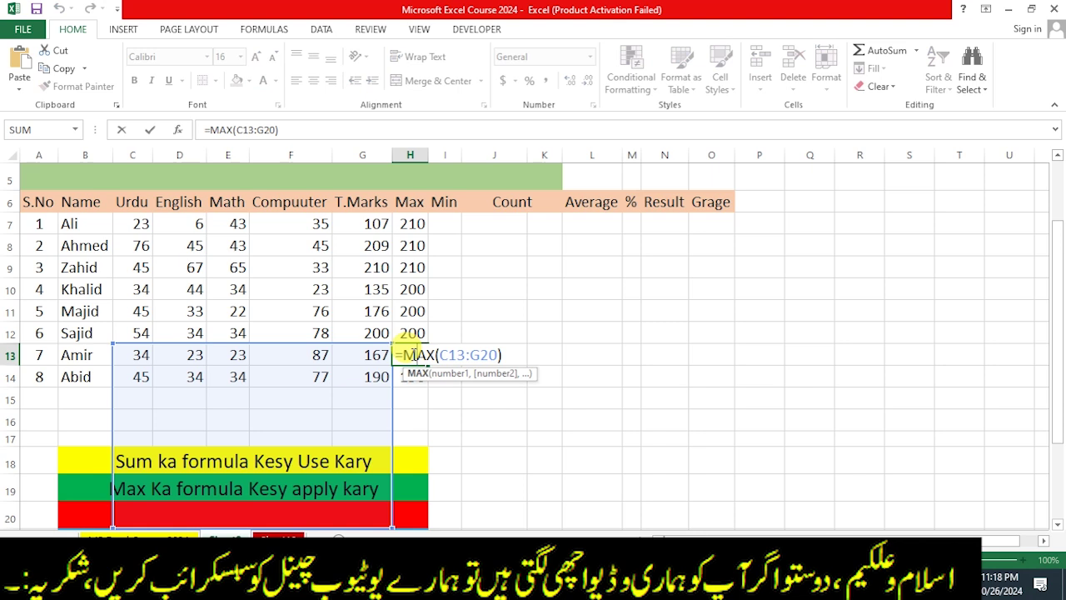
key(Return)
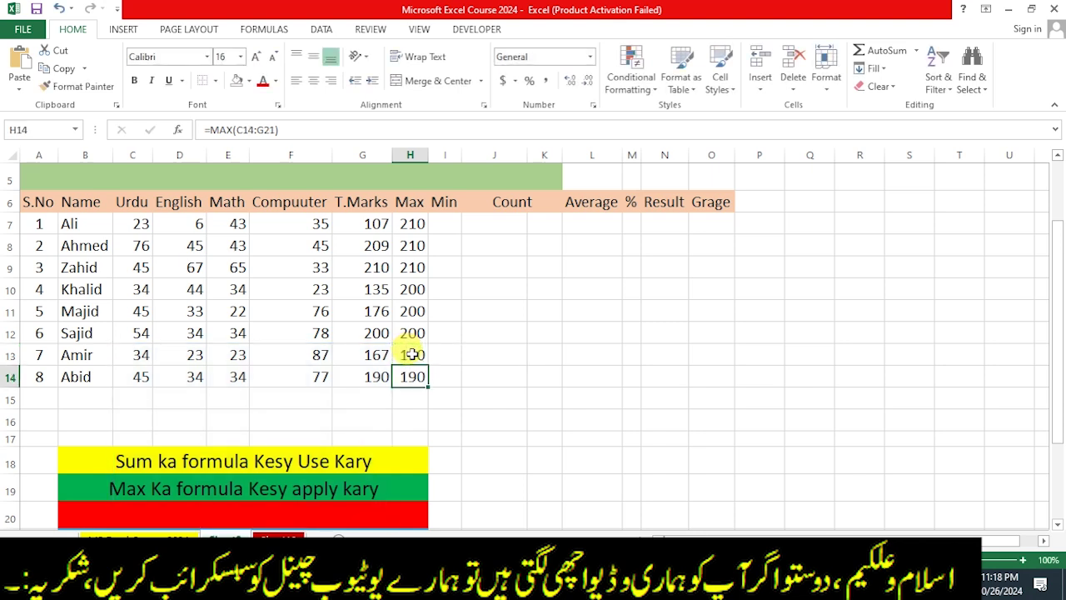
click(476, 350)
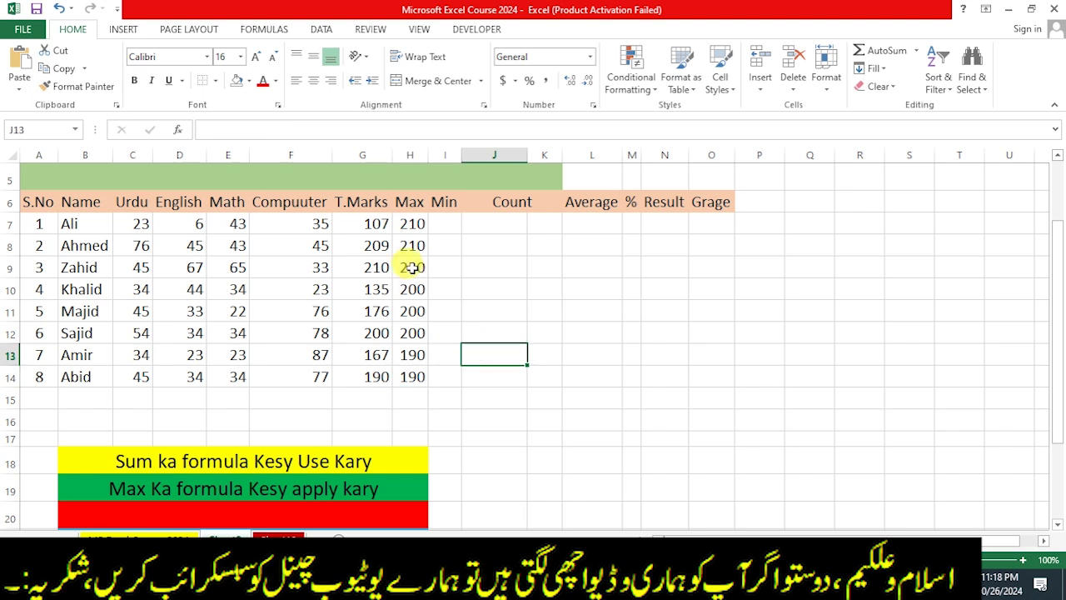
Clear the Max results from H7 through H14.
drag(412, 223, 422, 375)
key(Delete)
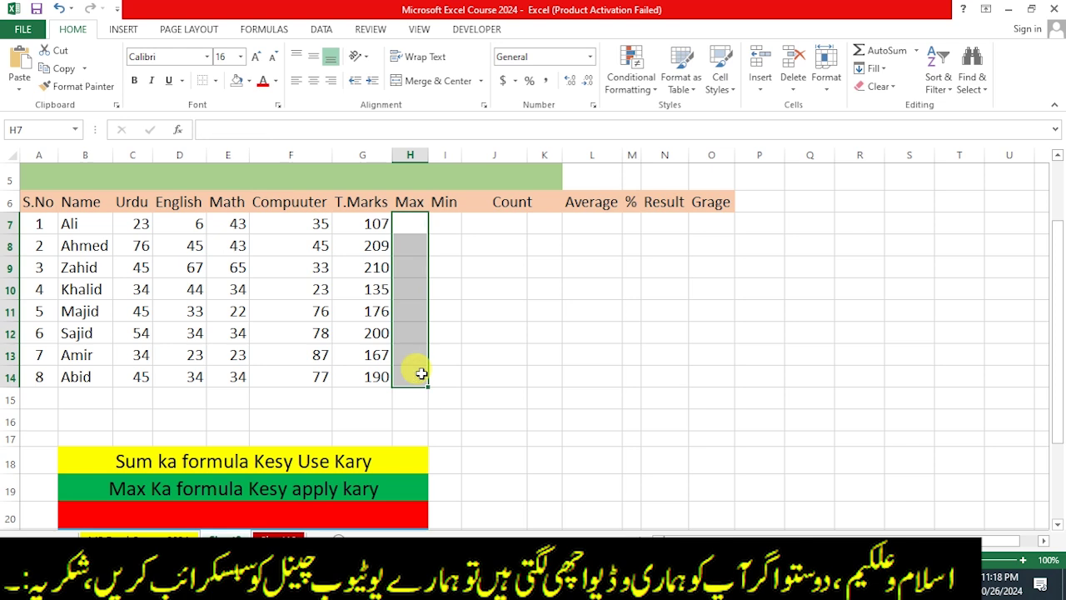
Enter the formula =max(C7:G14) in H7 again and fill it down the Max column through H14.
click(409, 215)
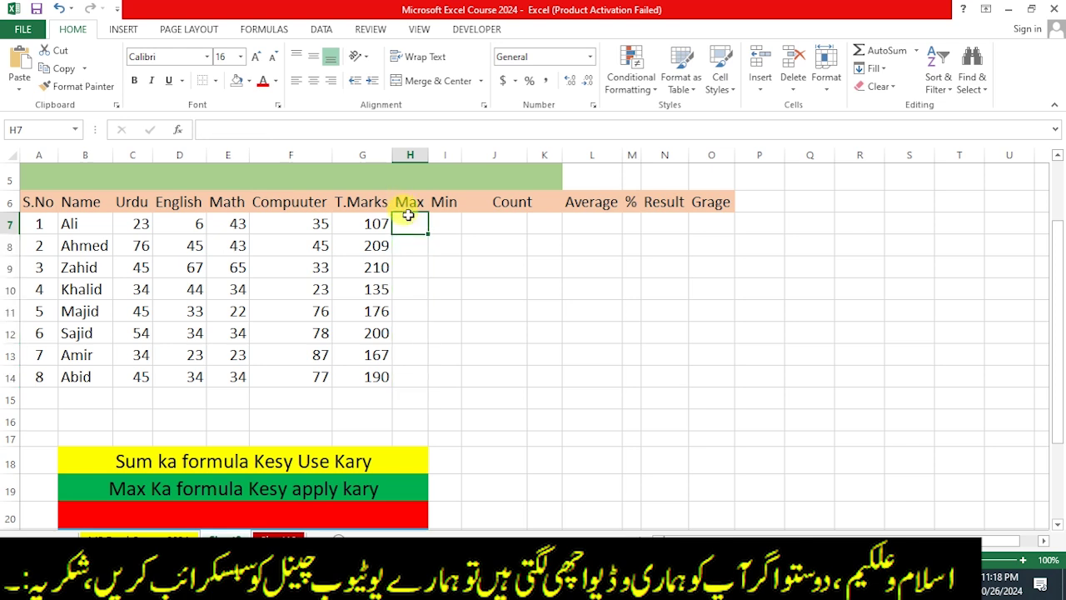
text(=max)
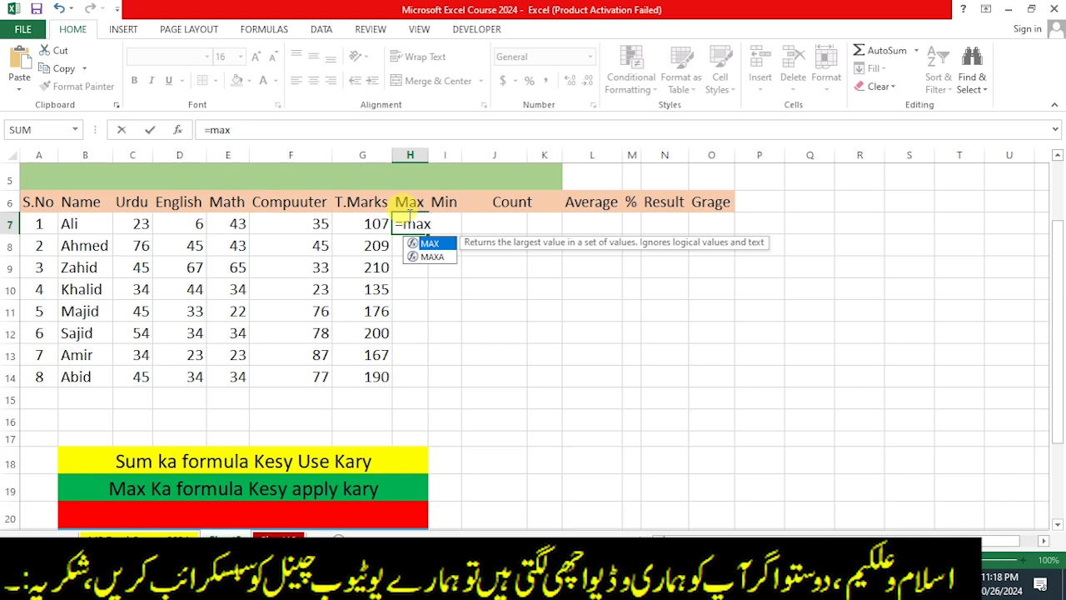
text(()
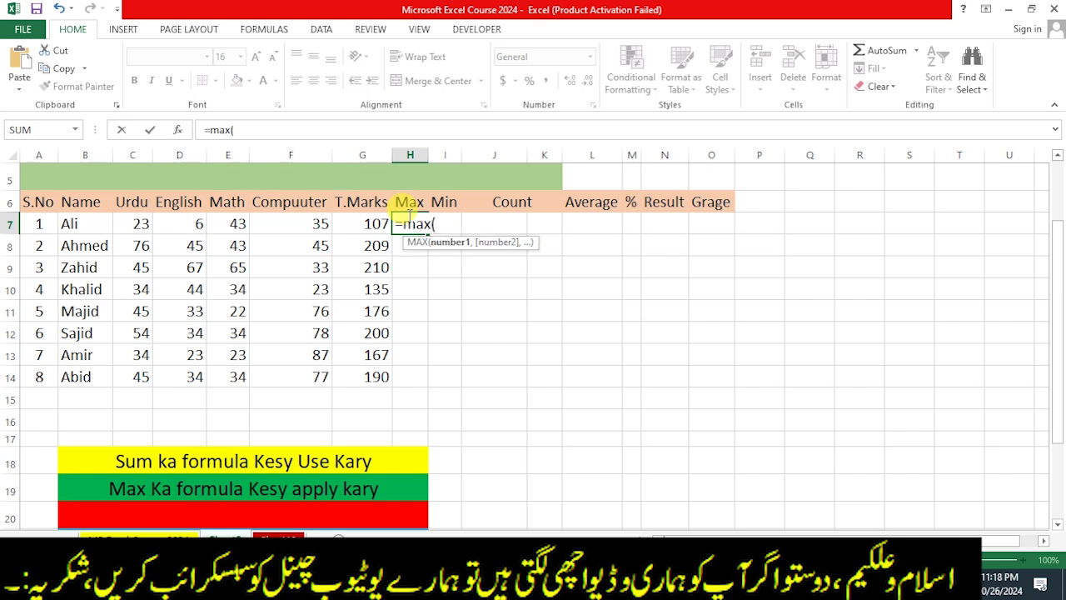
drag(133, 222, 368, 375)
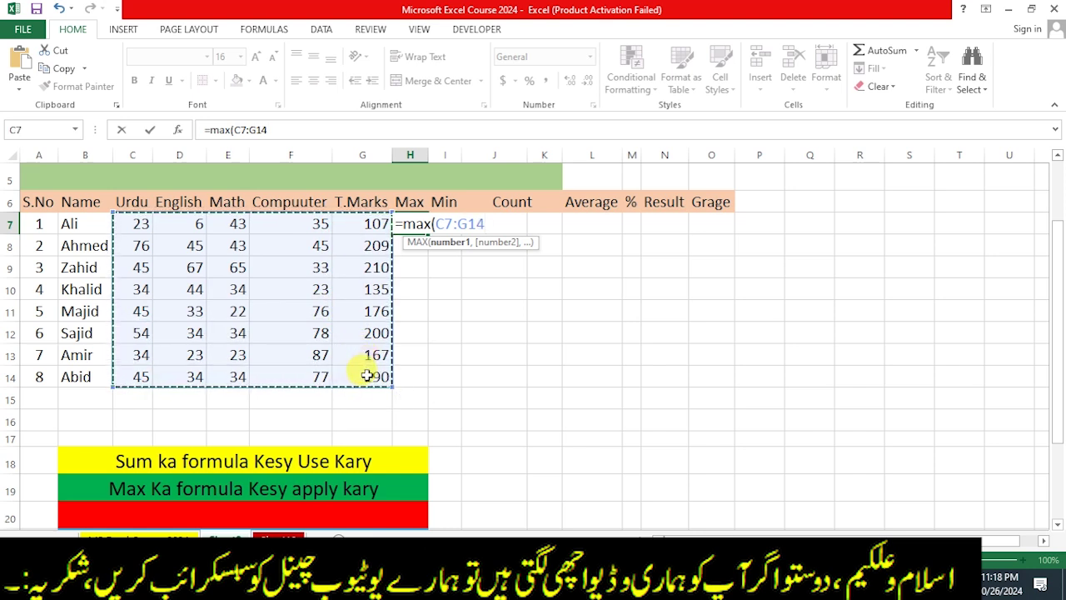
text())
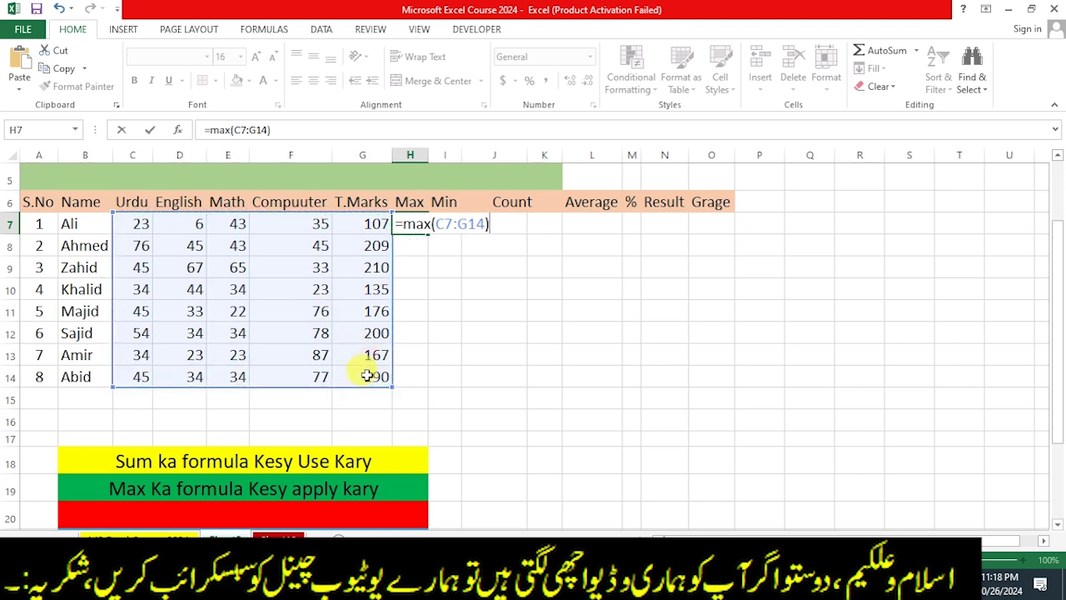
key(Return)
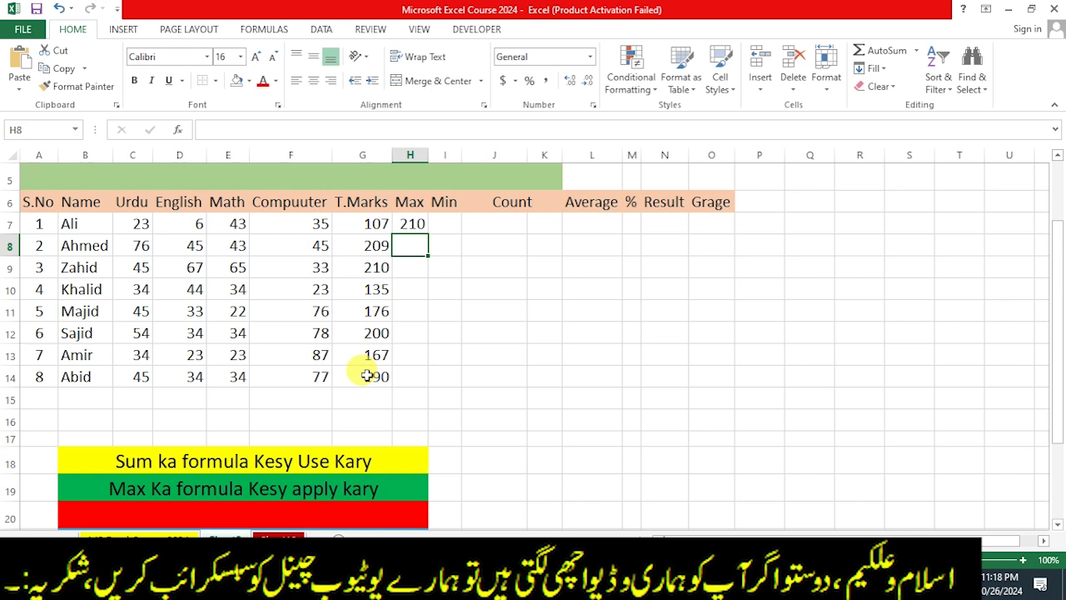
click(409, 223)
drag(427, 236, 414, 376)
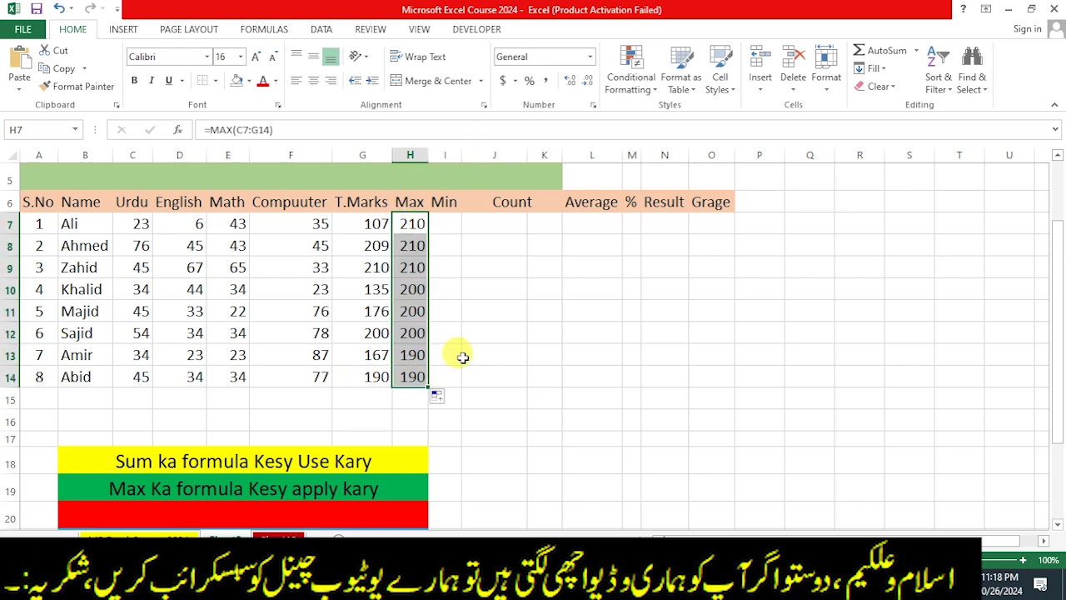
Enter the caption "Minimum ka formula kesy apply kary" in the red merged cell B20 below the marks table.
scroll(463, 357, down, 2)
click(359, 377)
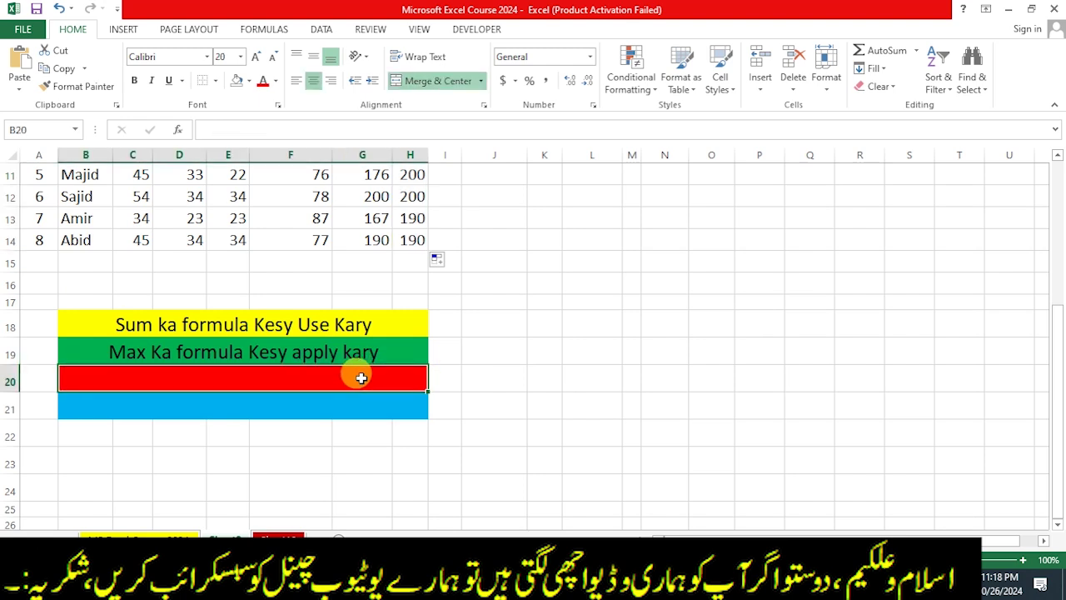
text(Minim)
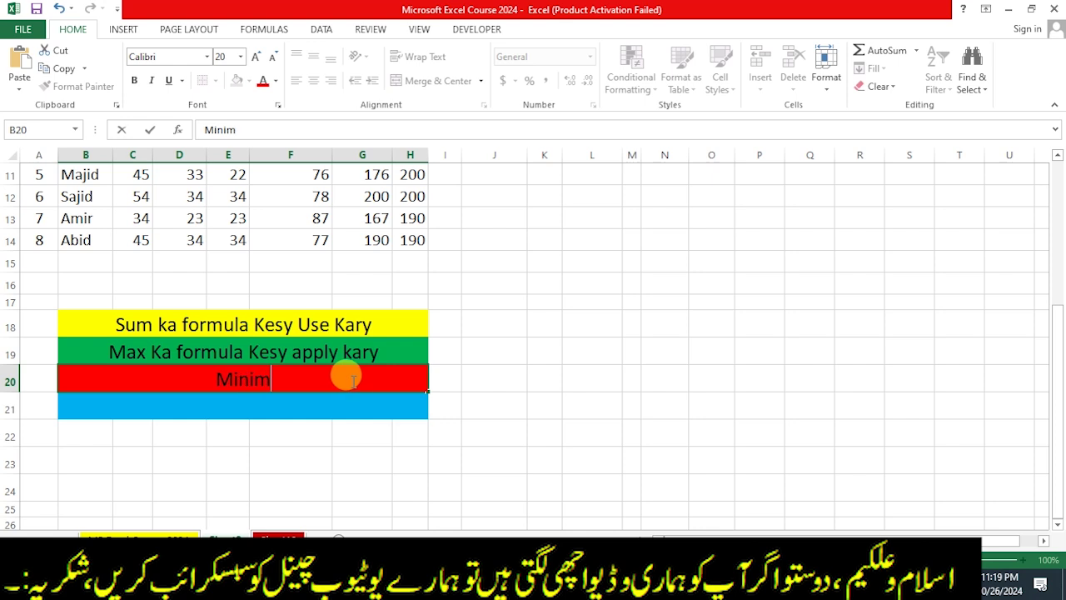
text(um ka )
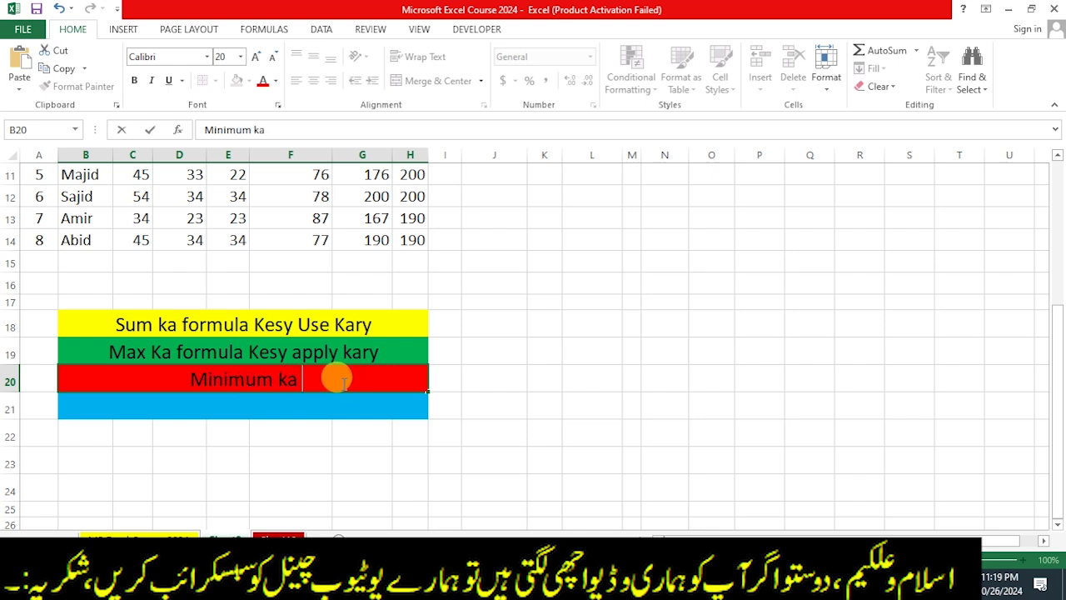
text(formula kes)
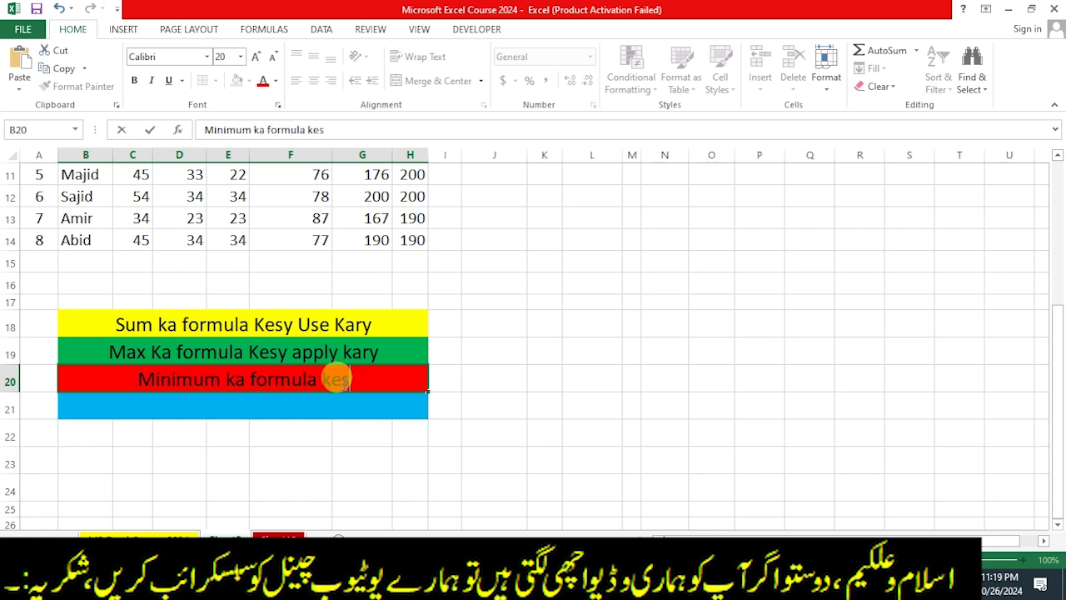
text(y apply kary)
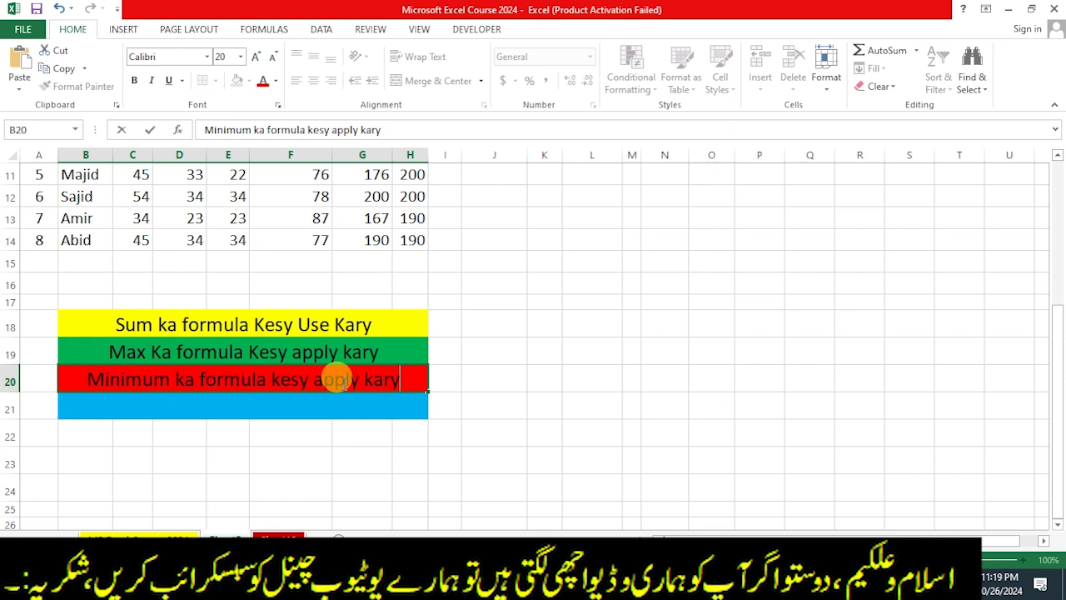
key(Return)
Try the formula =min(C7:H14) in the first Min cell, I7, and undo the entry.
scroll(406, 352, up, 4)
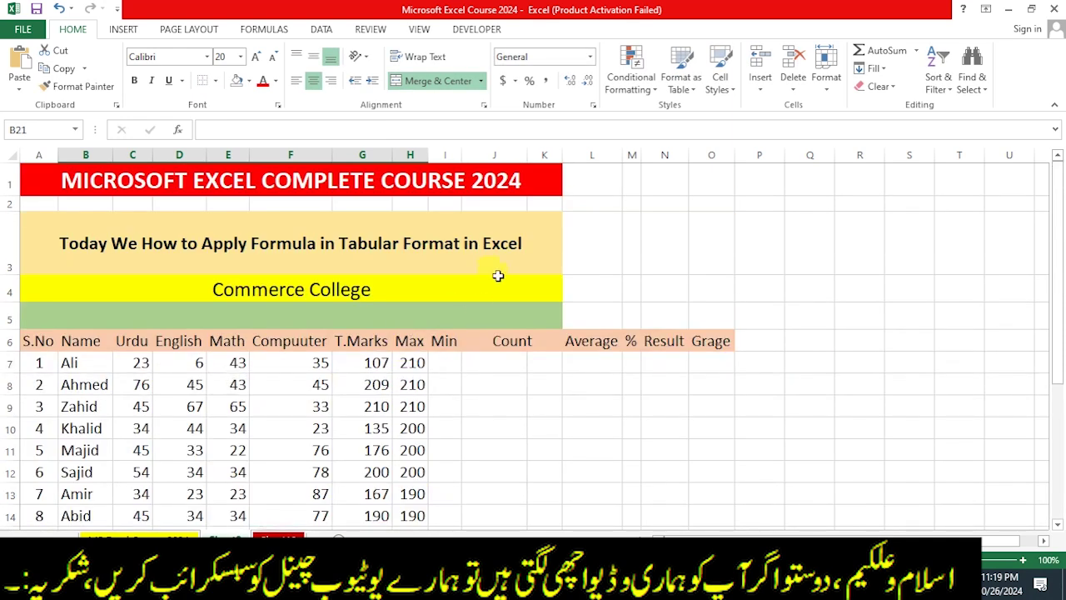
click(435, 363)
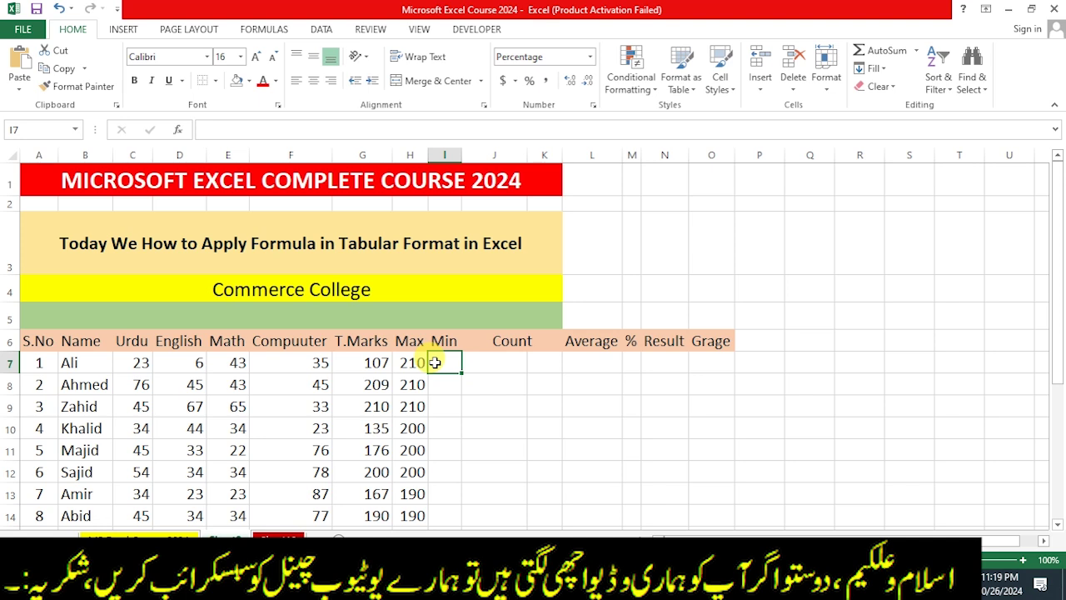
text(=)
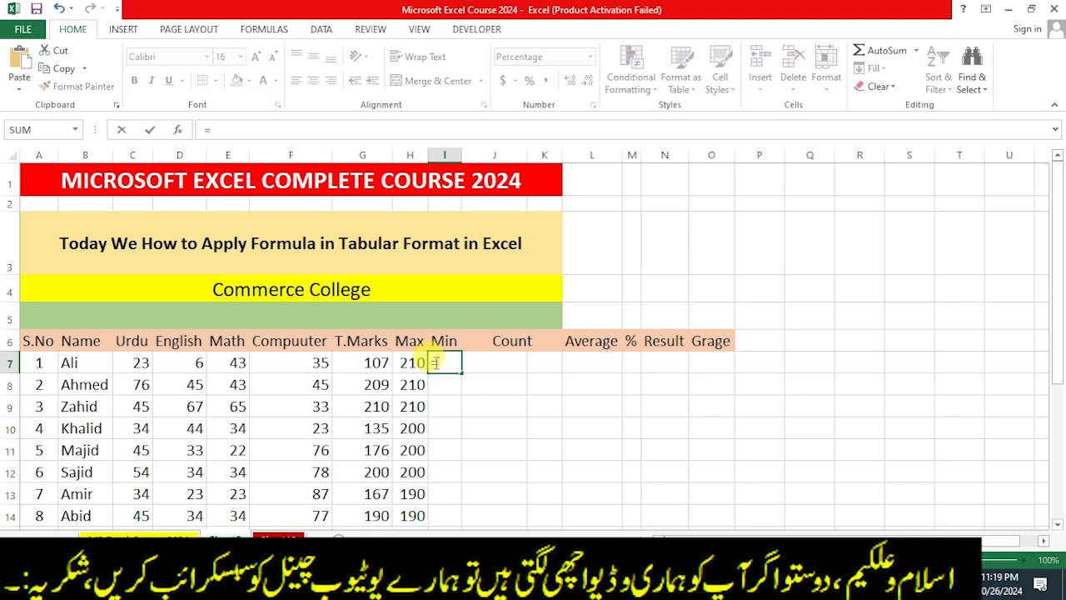
text(min)
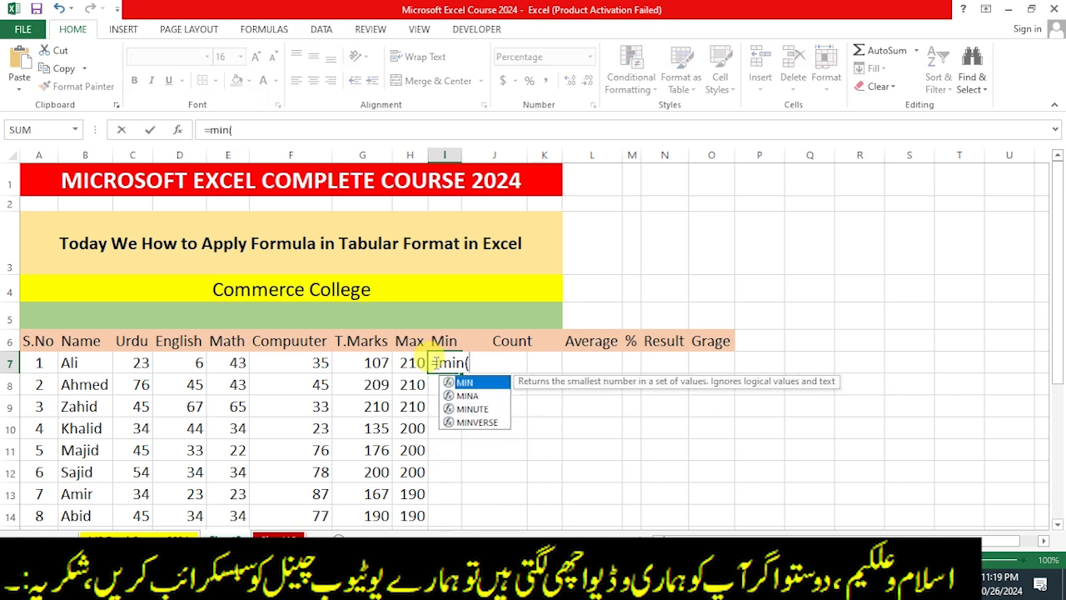
text(()
drag(140, 363, 400, 513)
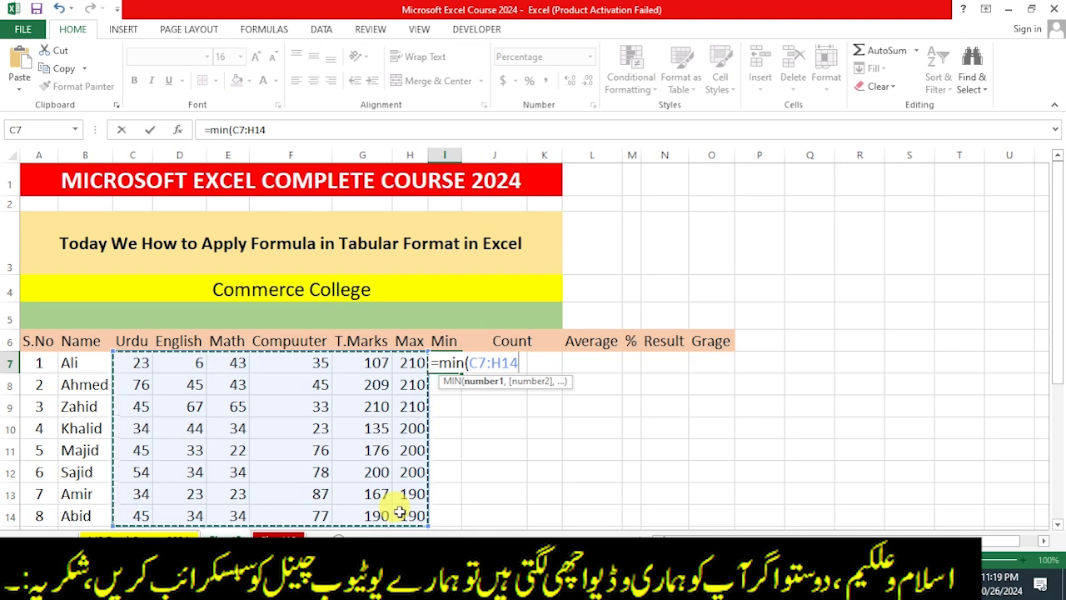
text())
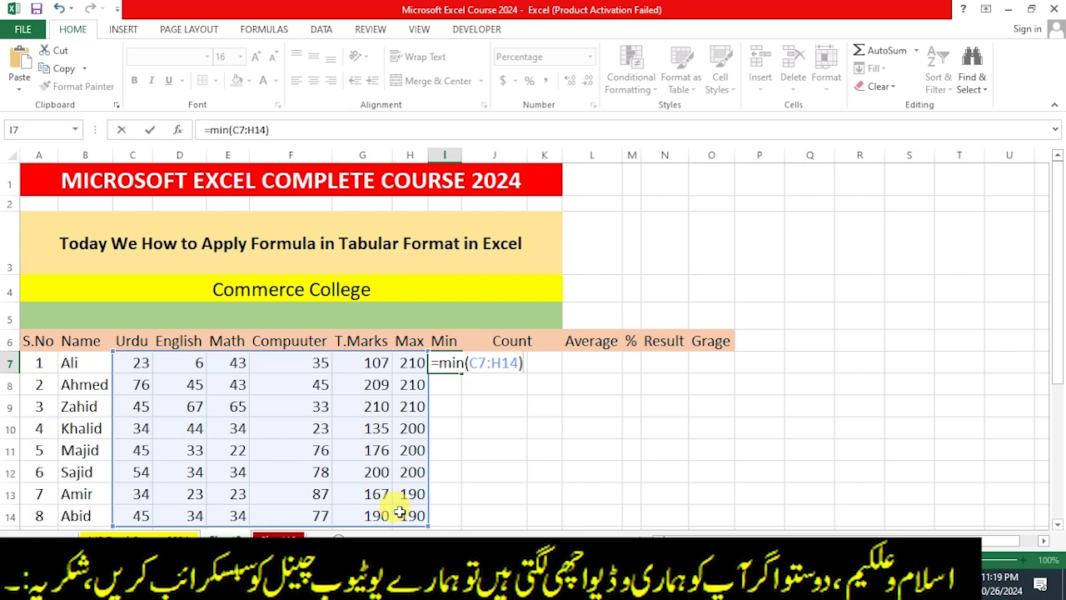
key(Return)
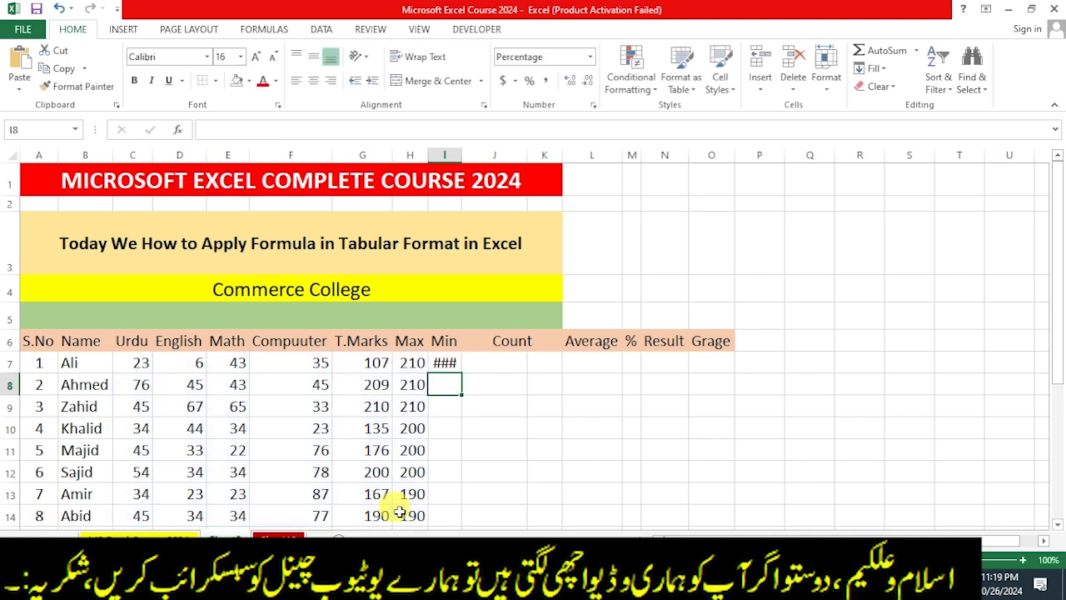
key(ctrl+z)
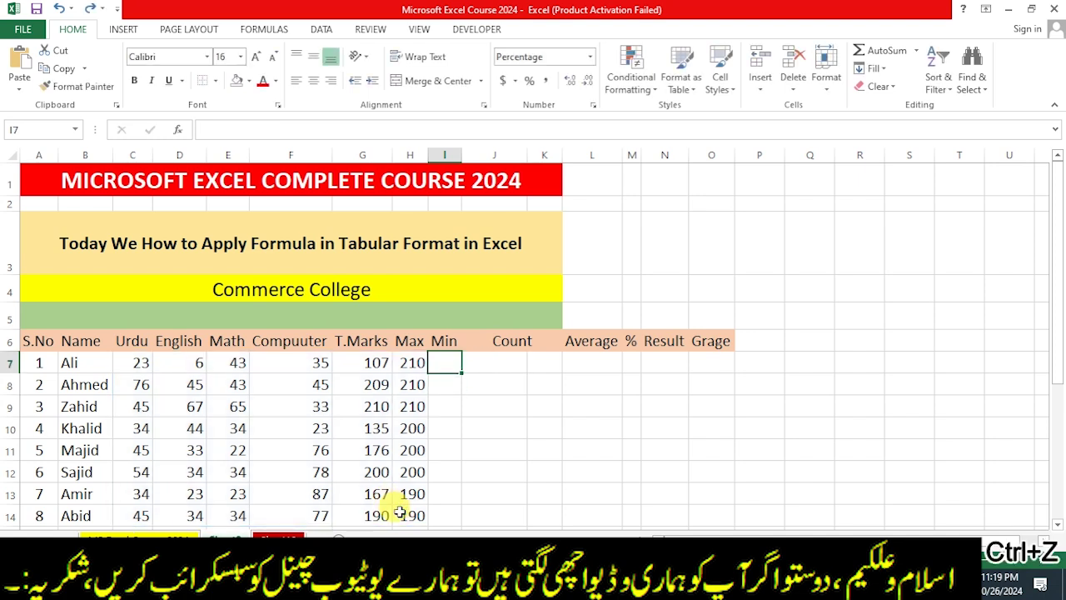
Enter the formula =min(C7:G14) in the first Min cell, I7.
text(=)
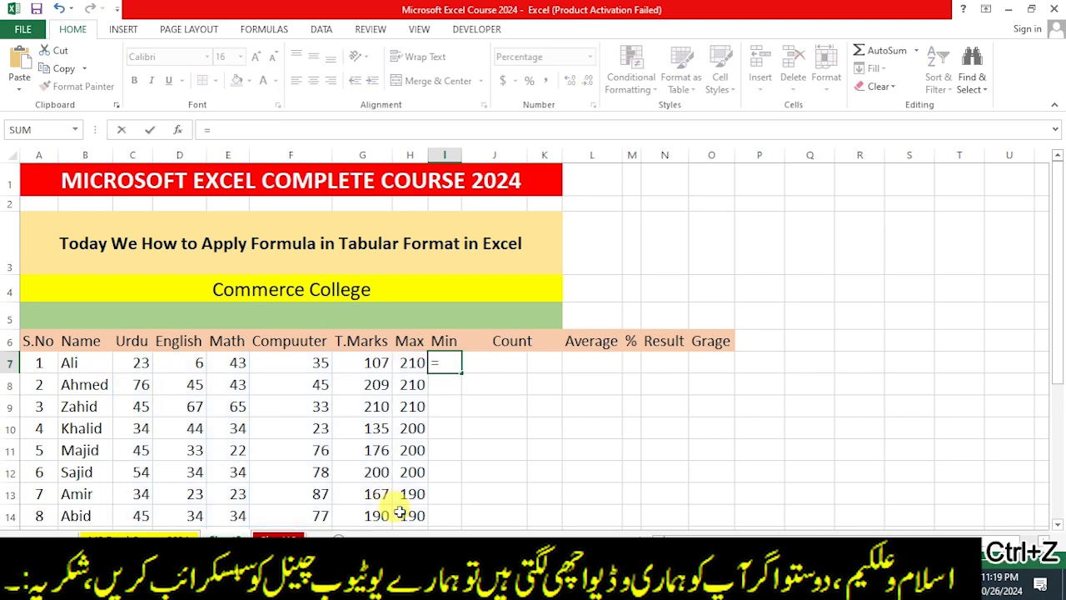
text(min()
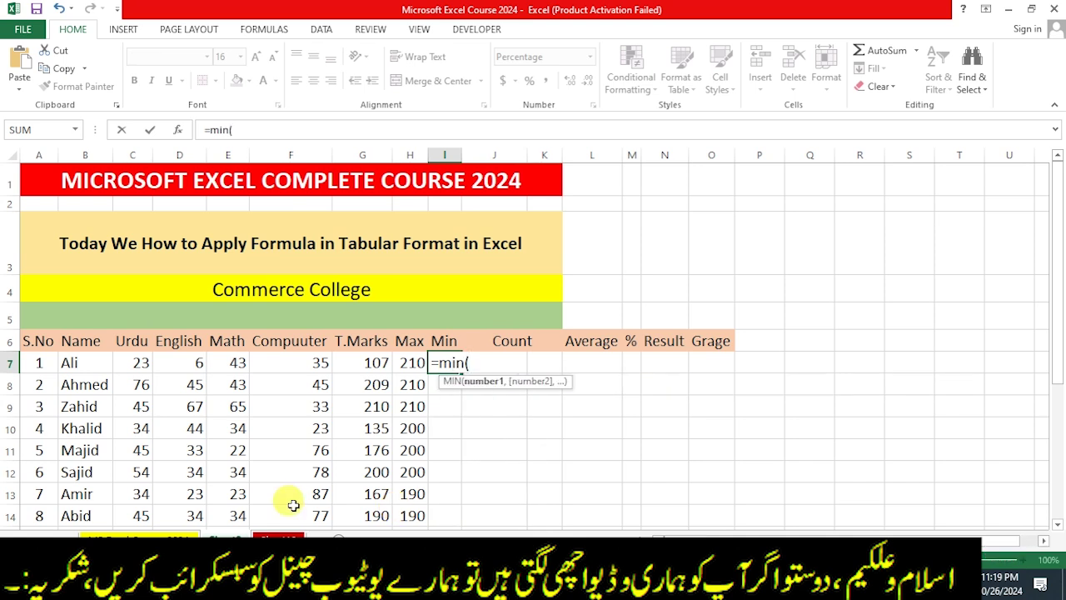
click(142, 363)
drag(148, 367, 342, 489)
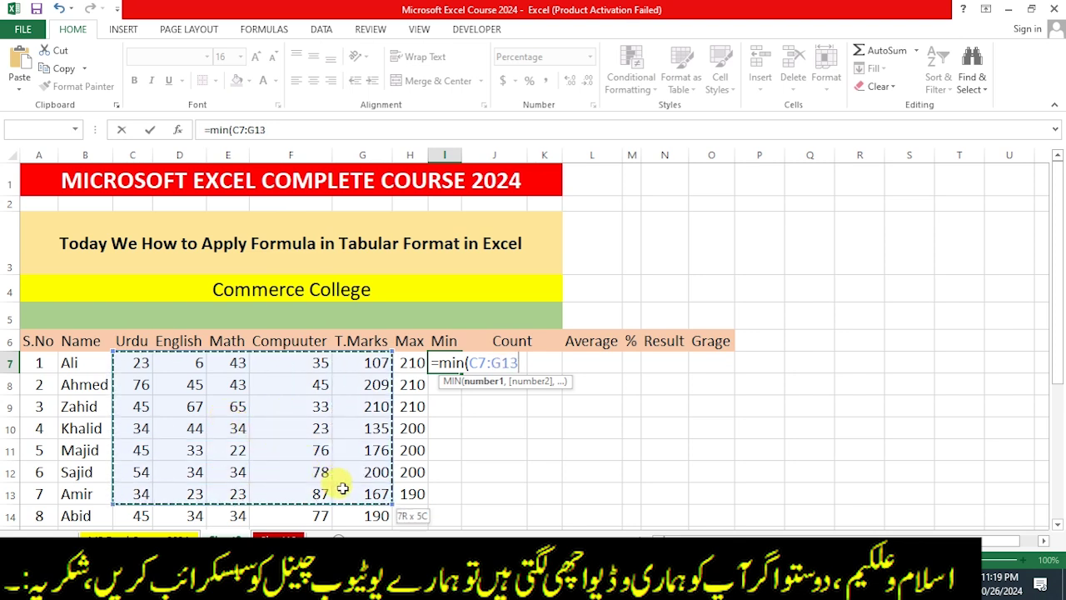
drag(348, 495, 349, 515)
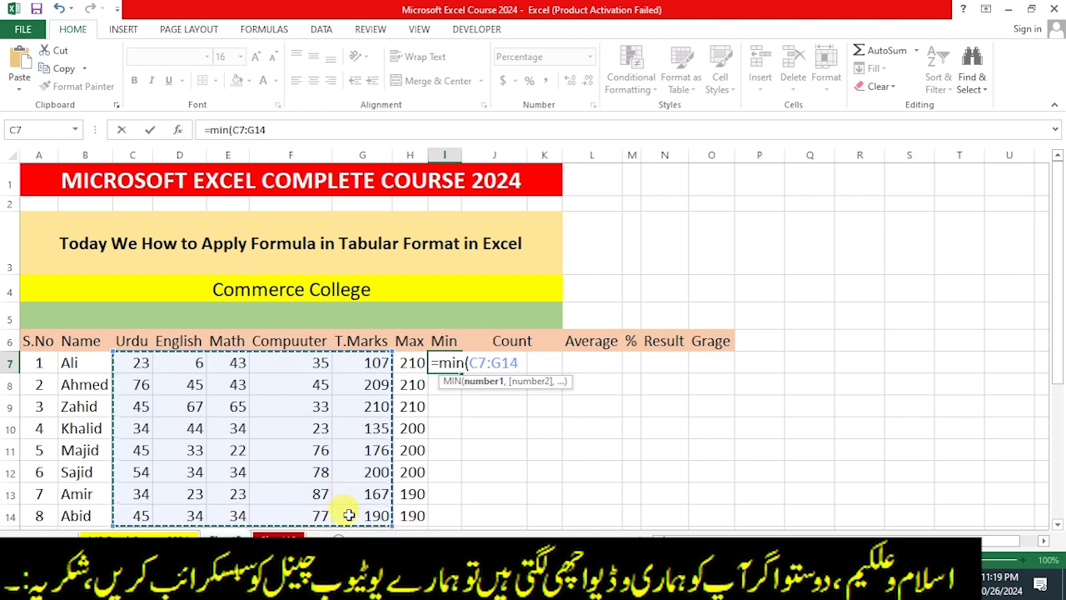
key(Return)
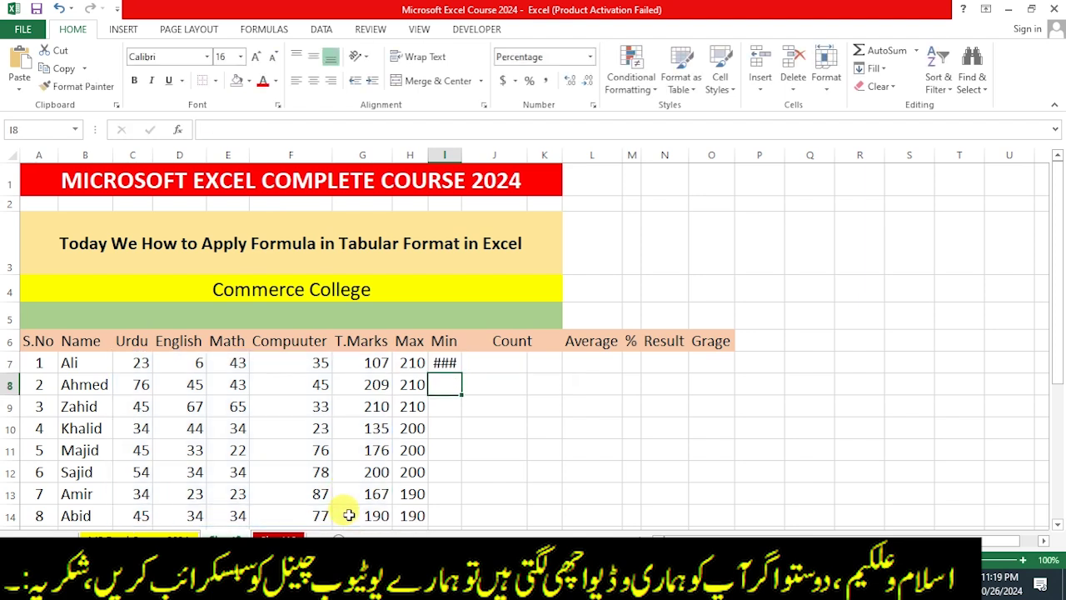
Fit the width of column I to its contents and try adding and removing a decimal place in I7.
double_click(462, 153)
click(451, 363)
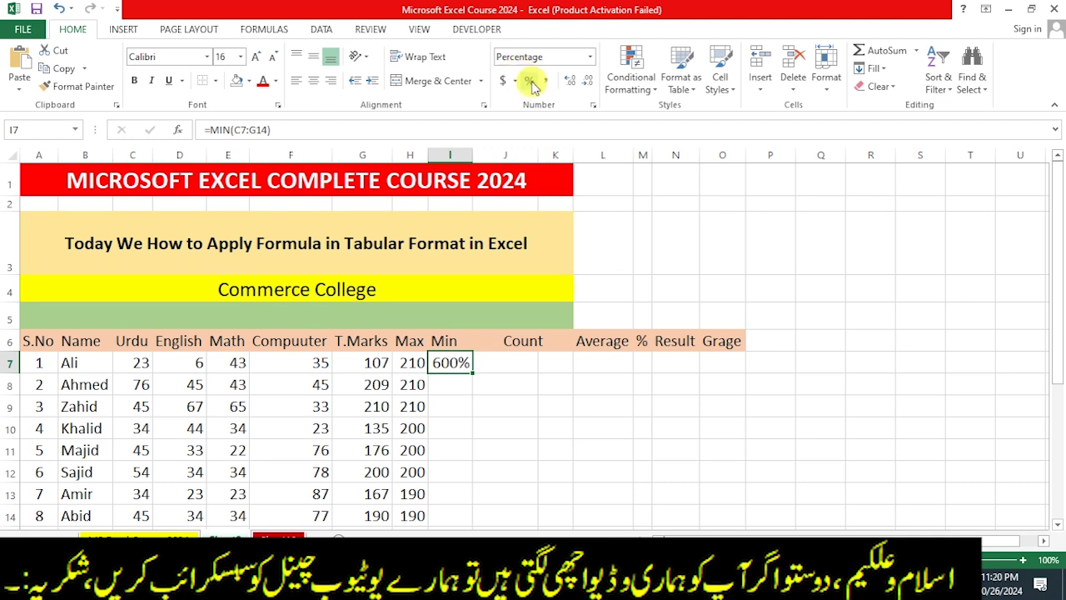
click(575, 83)
click(588, 83)
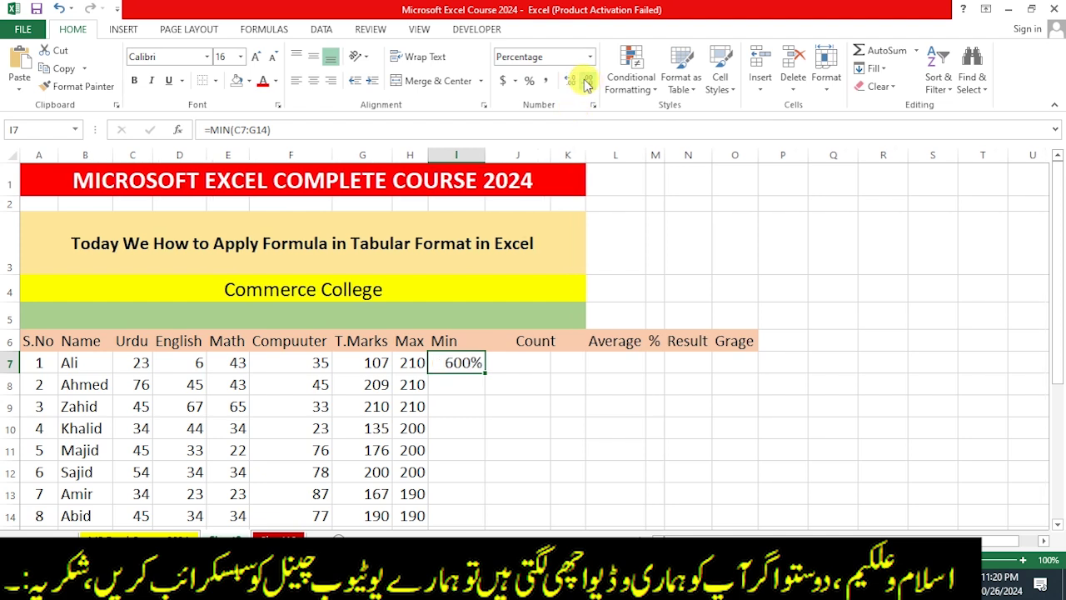
Inspect the range that the Min formula in I7 references, leaving the formula as it is.
double_click(479, 363)
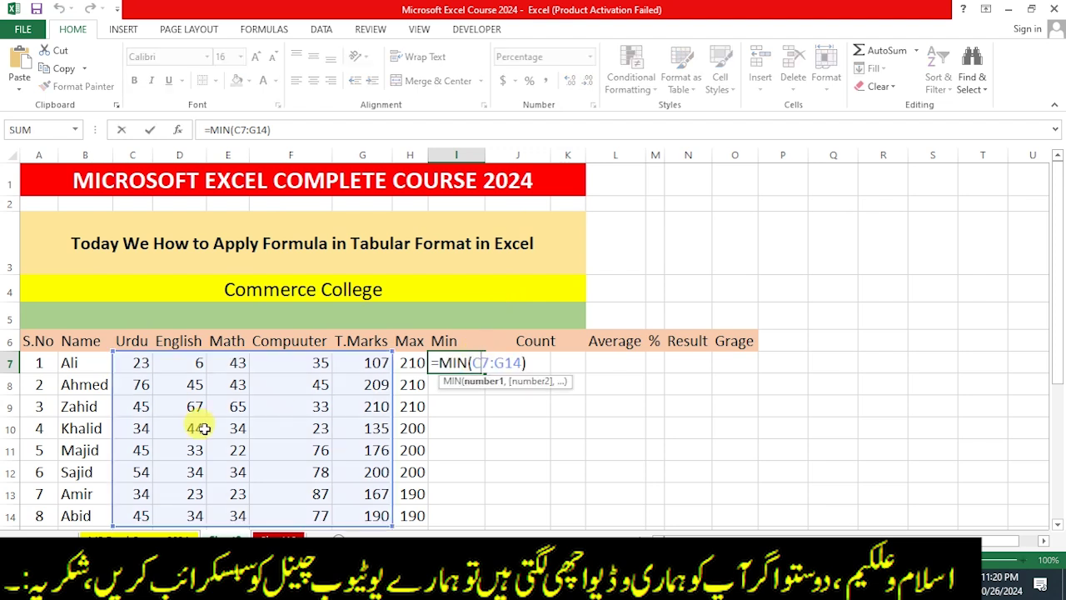
key(Return)
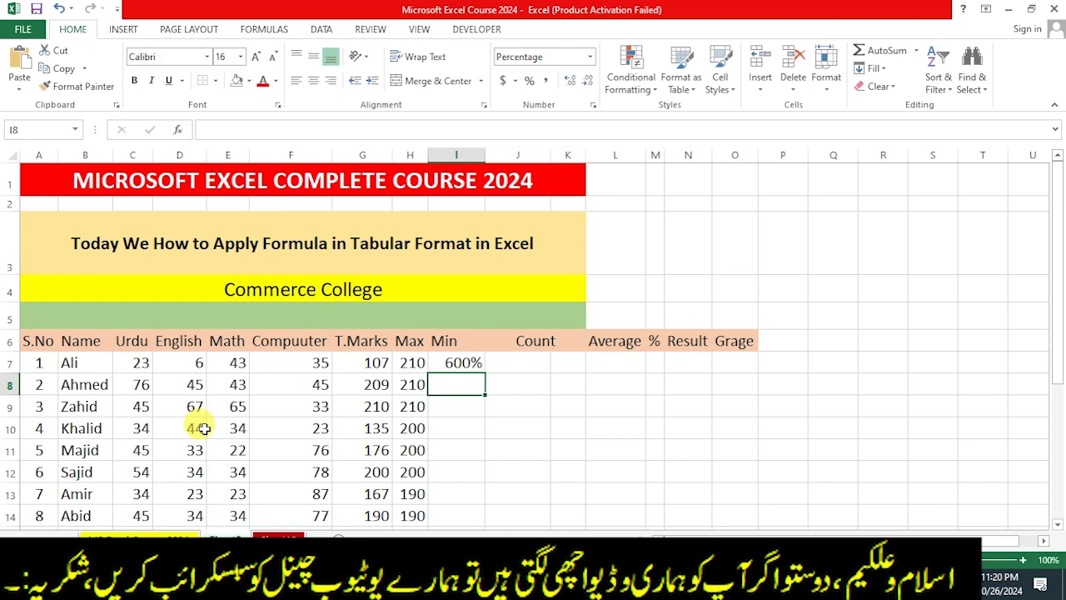
click(457, 360)
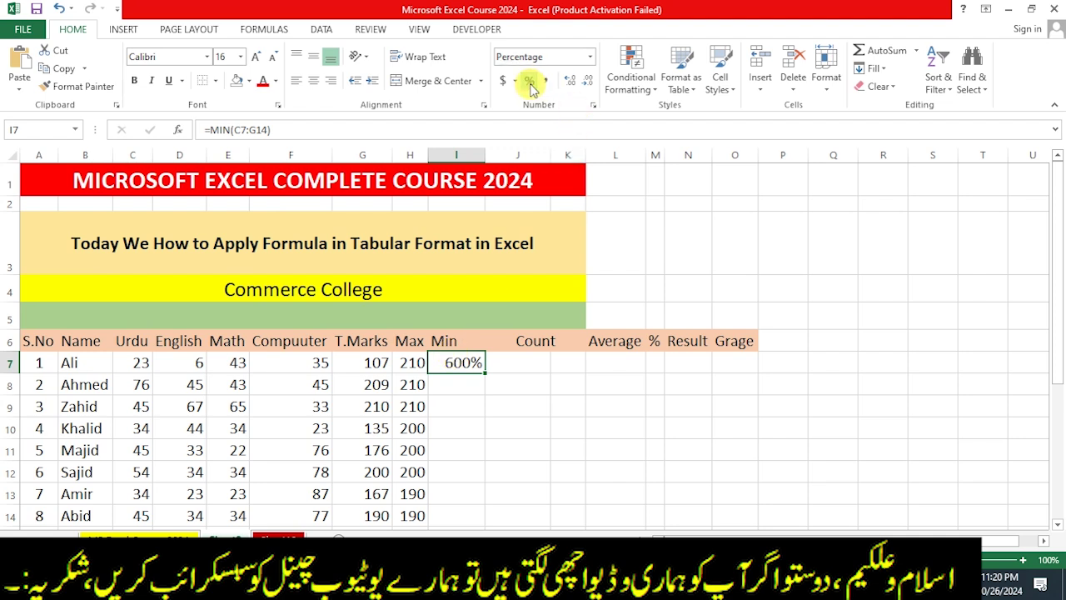
Enter the formula =count(C7:F14) in the first Count cell, J7.
click(516, 360)
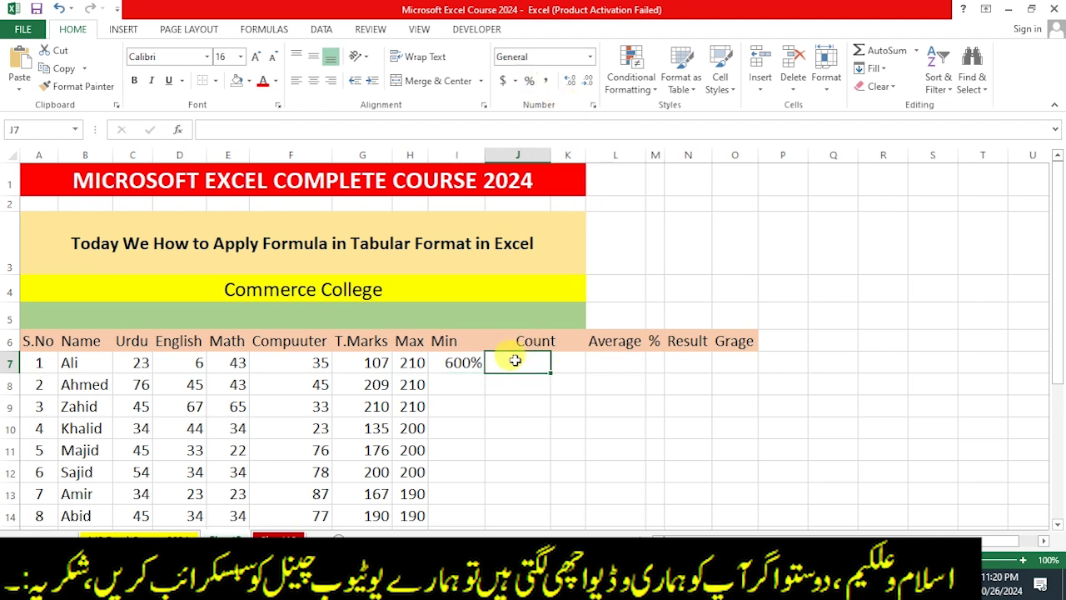
text(=cou)
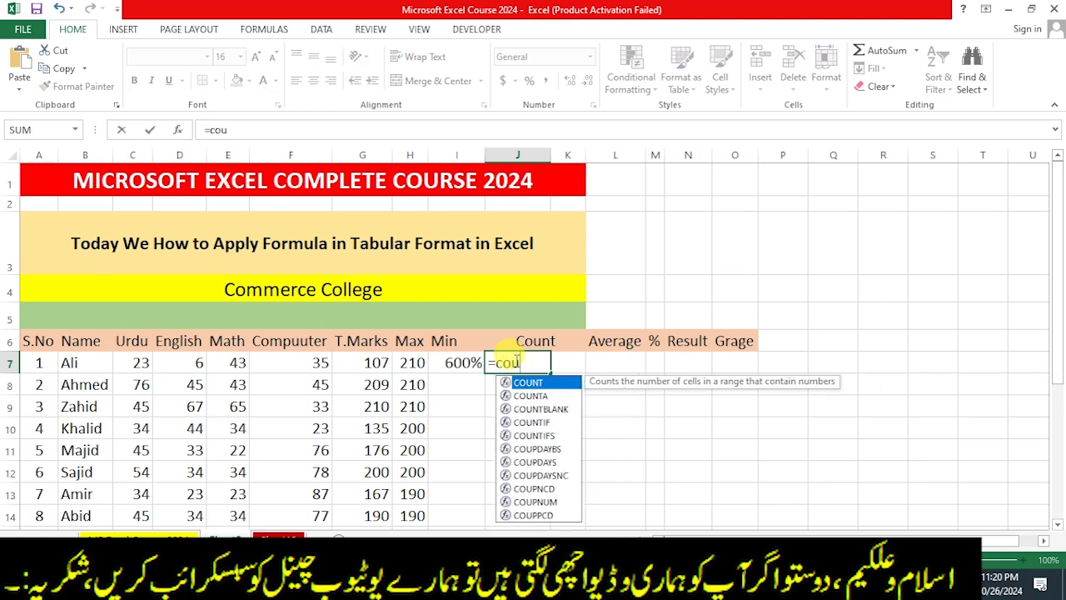
text(nt)
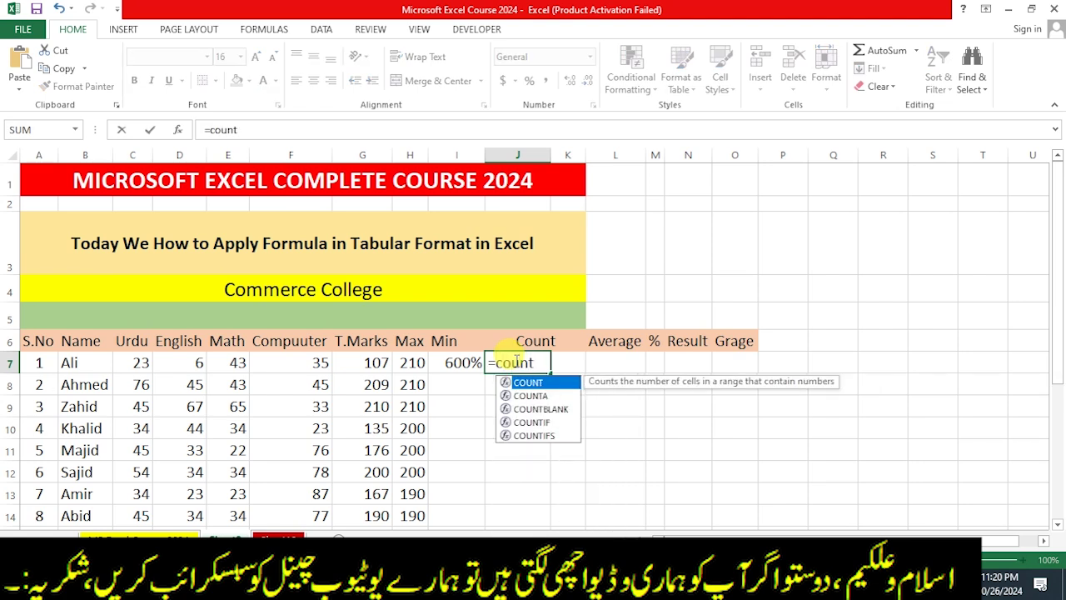
text(()
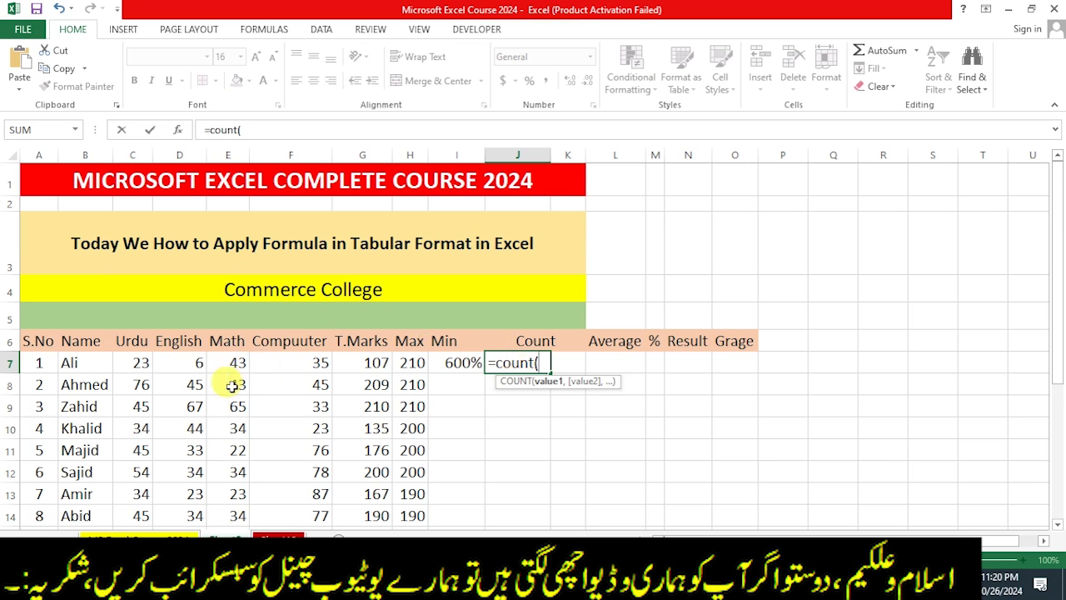
drag(126, 362, 296, 406)
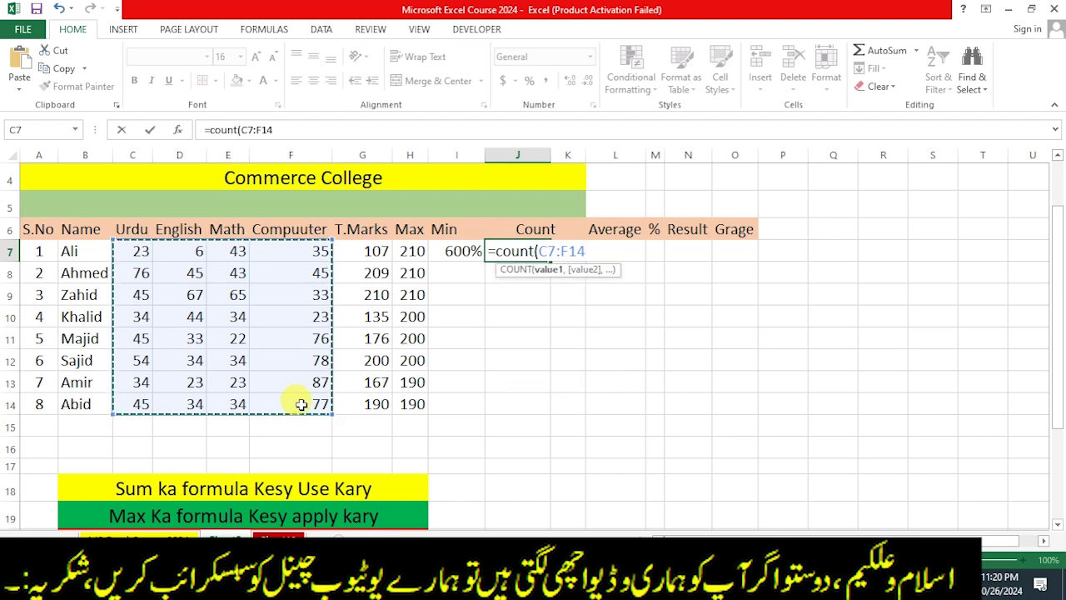
key(Return)
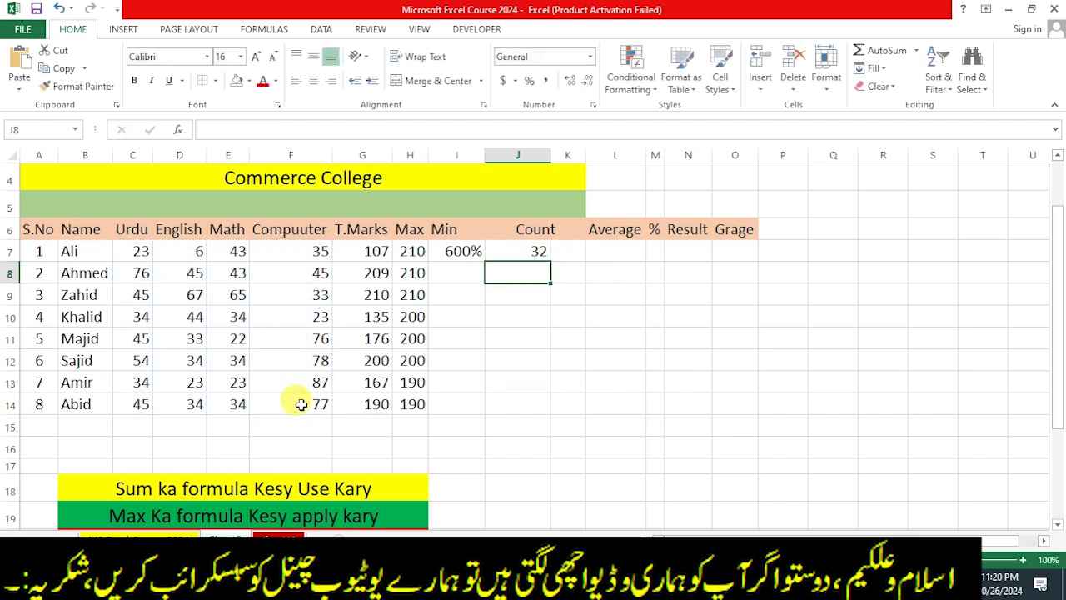
Fill the Min formula from I7 and the Count formula from J7 down through row 14.
click(466, 250)
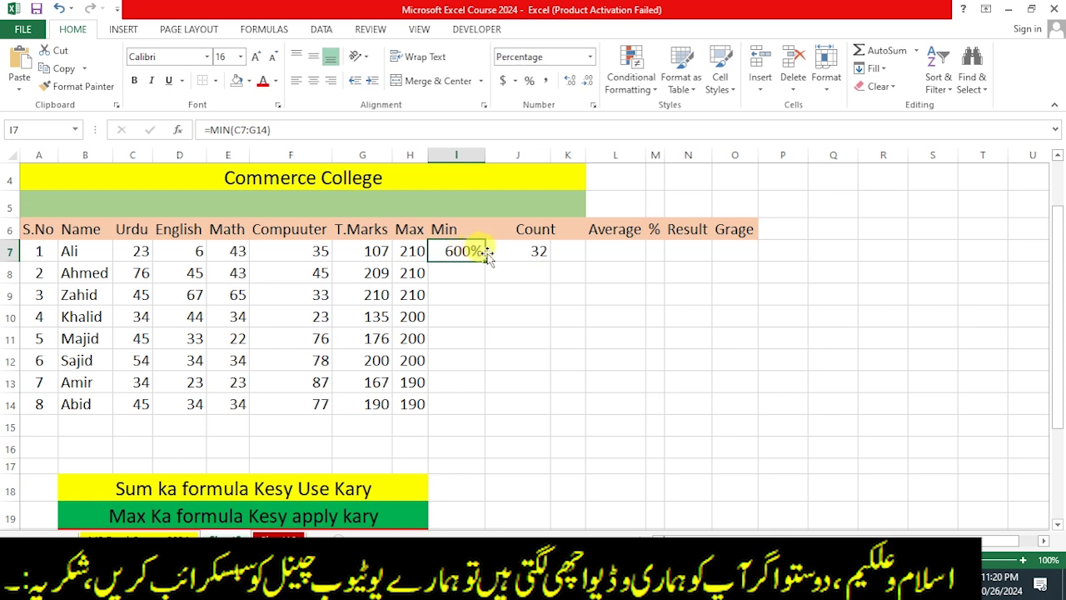
drag(485, 258, 475, 407)
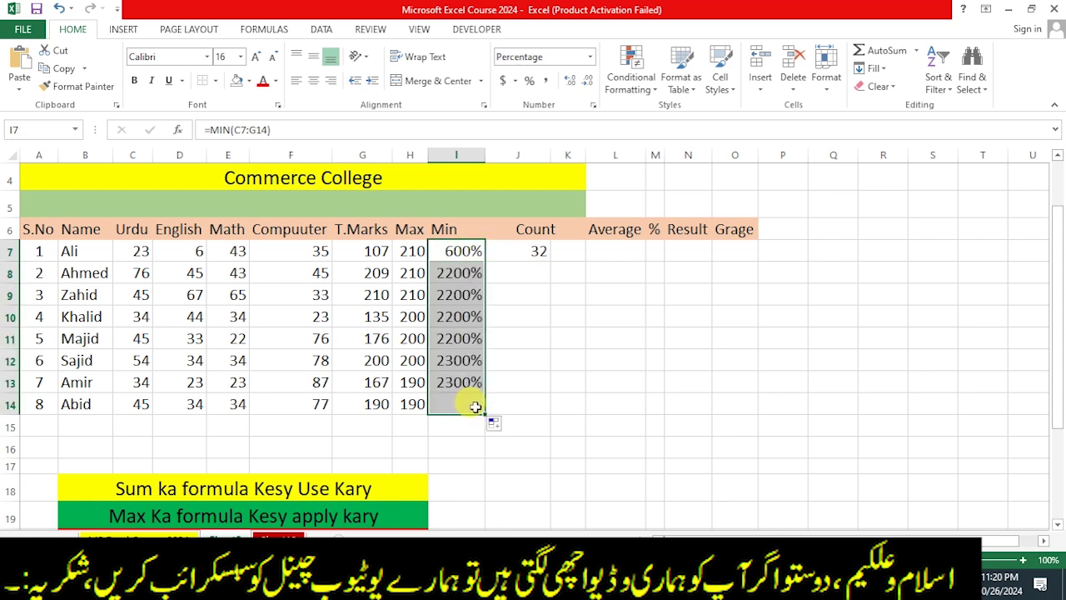
click(538, 248)
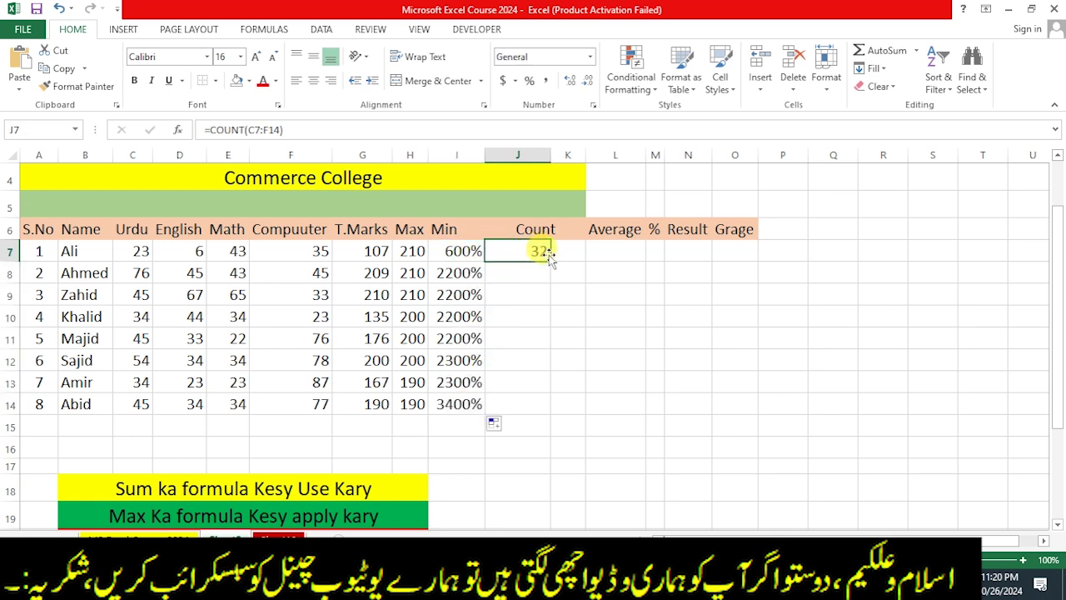
drag(550, 258, 558, 411)
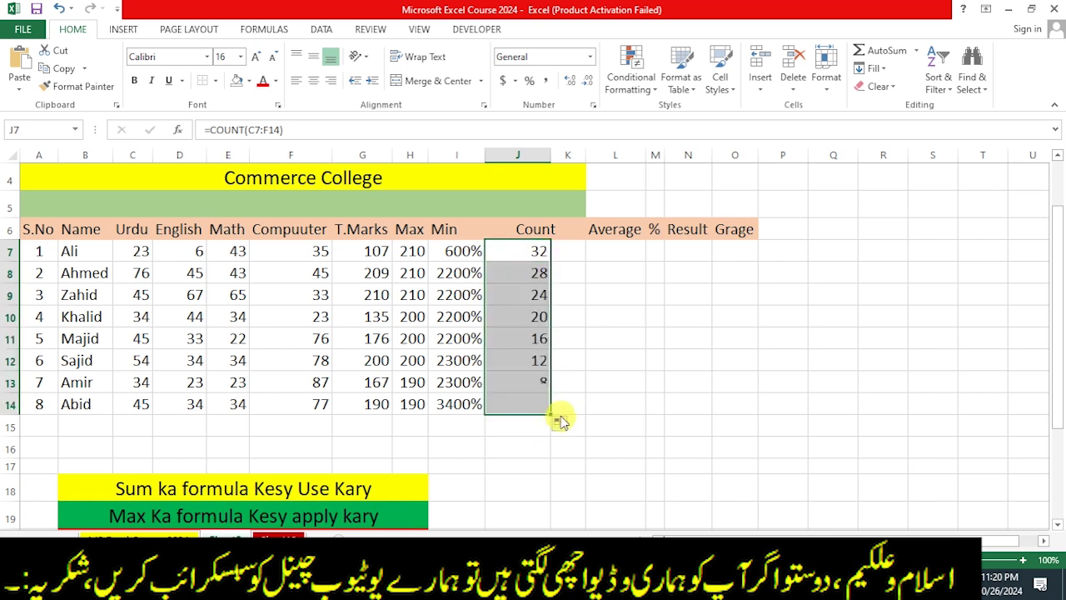
click(605, 352)
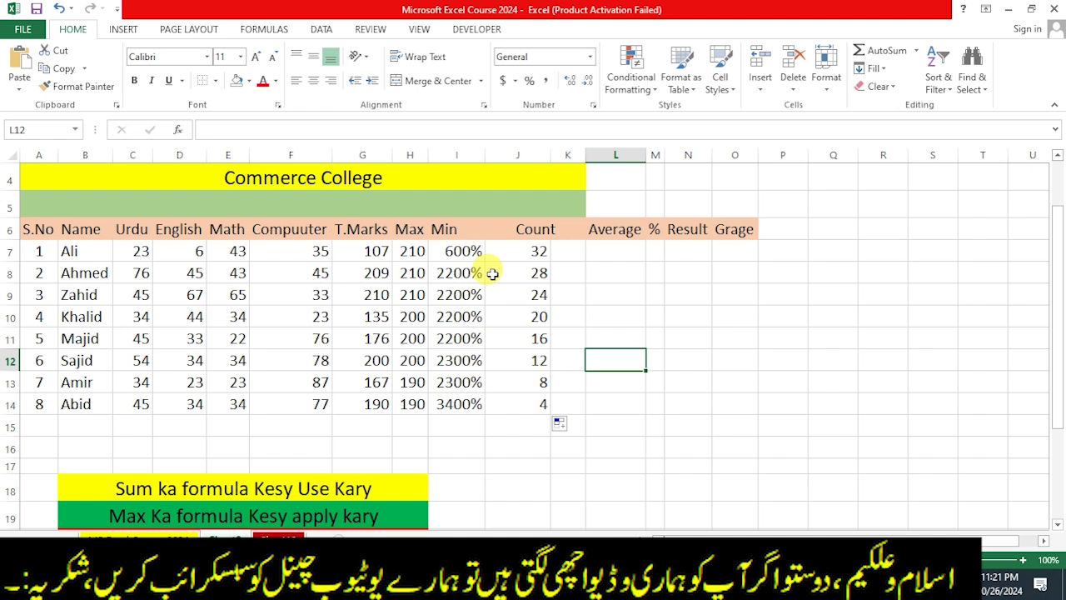
Enter =AVERAGE(C7:F7) in the first Average cell, L7, and fill it down through L14.
click(615, 249)
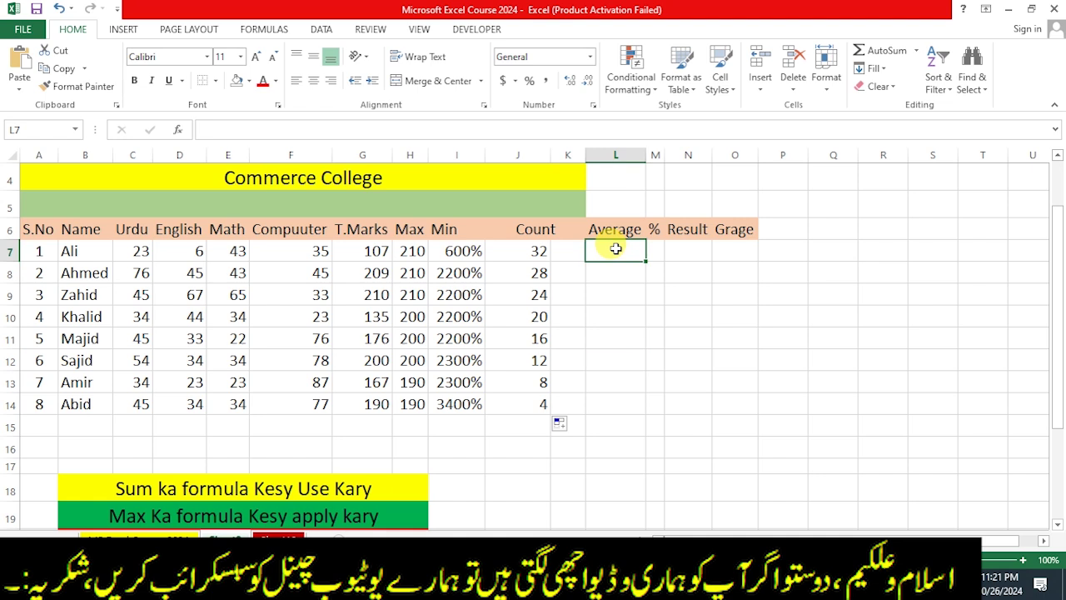
text(=)
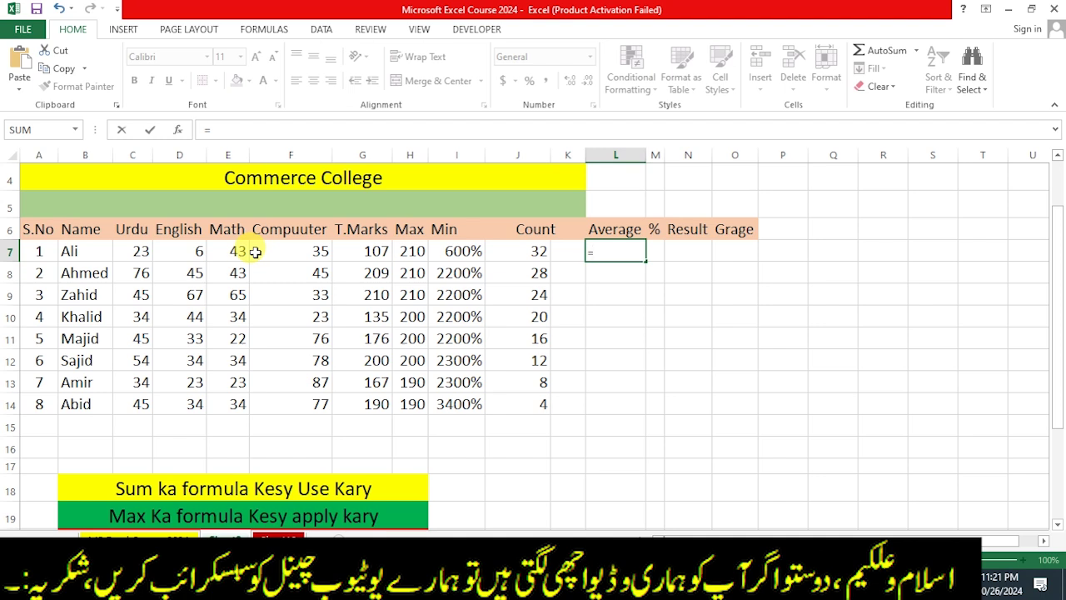
text(avera)
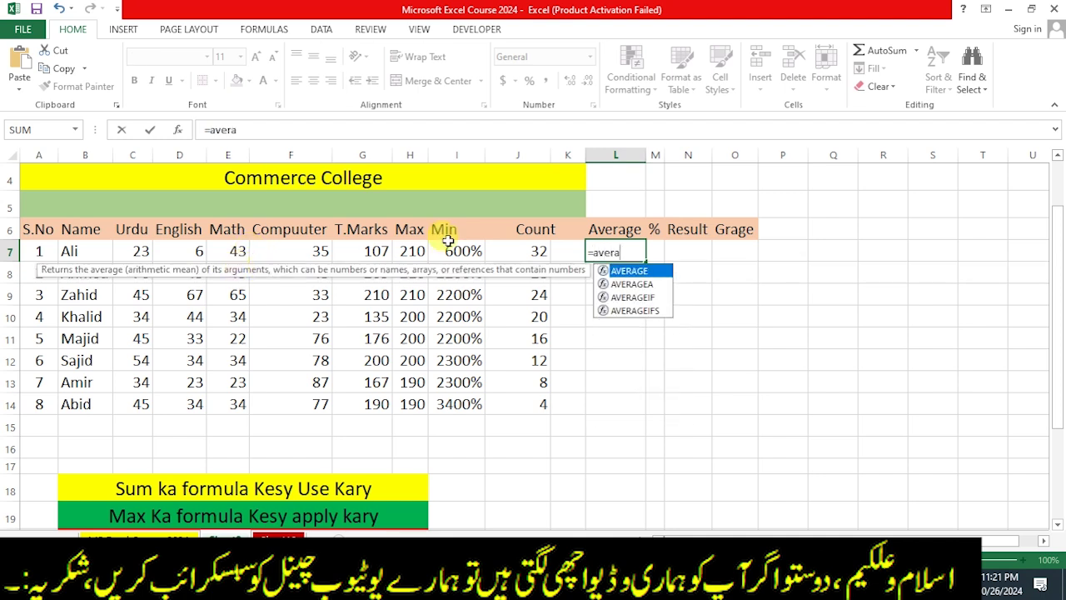
double_click(619, 272)
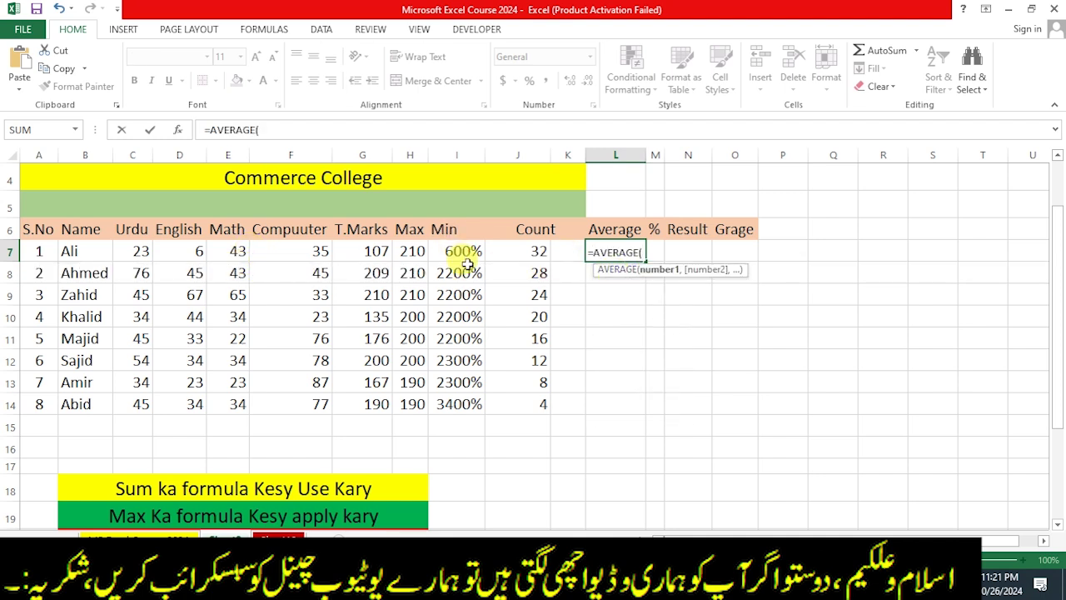
drag(133, 253, 287, 250)
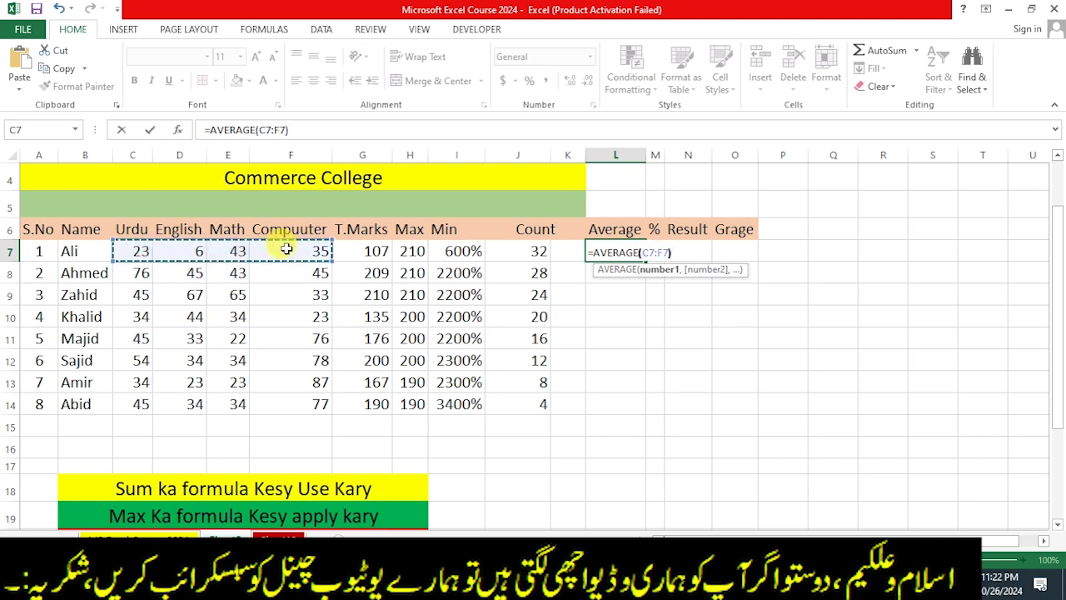
key(Return)
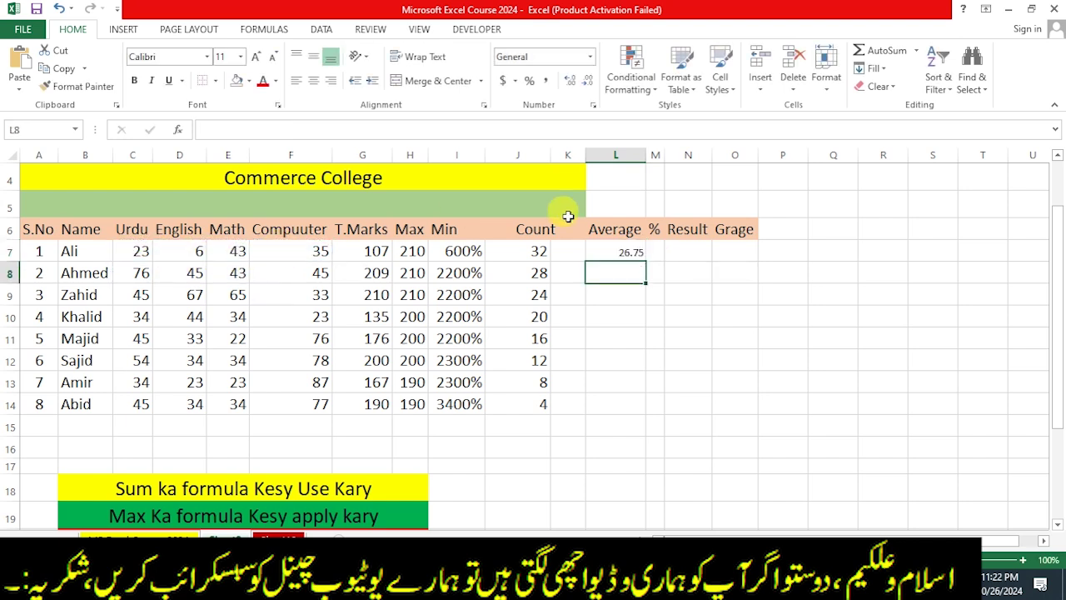
click(625, 249)
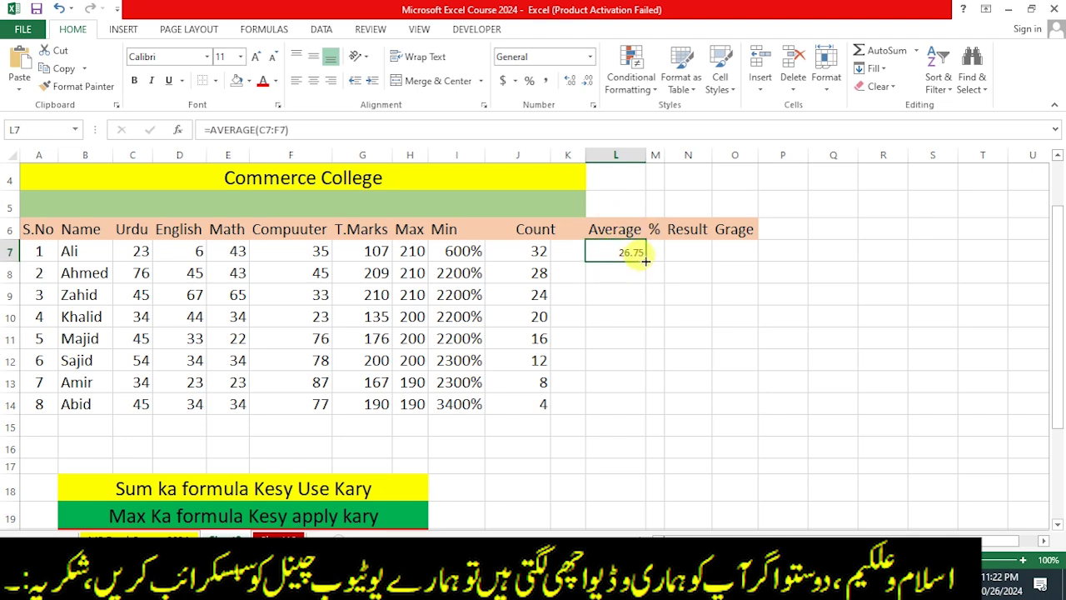
drag(649, 265, 644, 408)
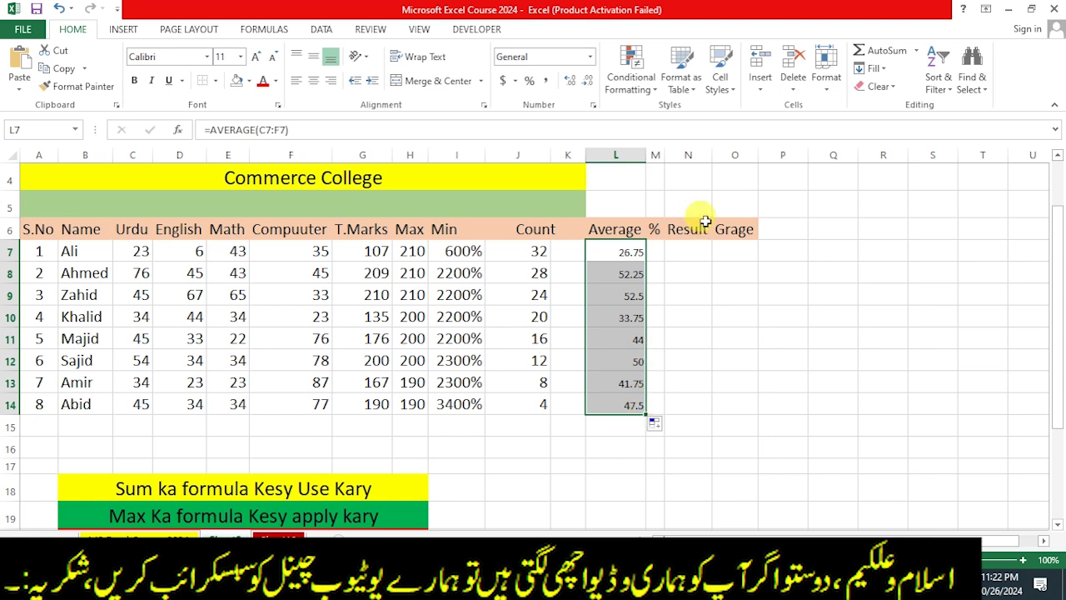
Widen the % column M and enter the formula =G7/500 in its first cell, M7.
drag(664, 154, 688, 154)
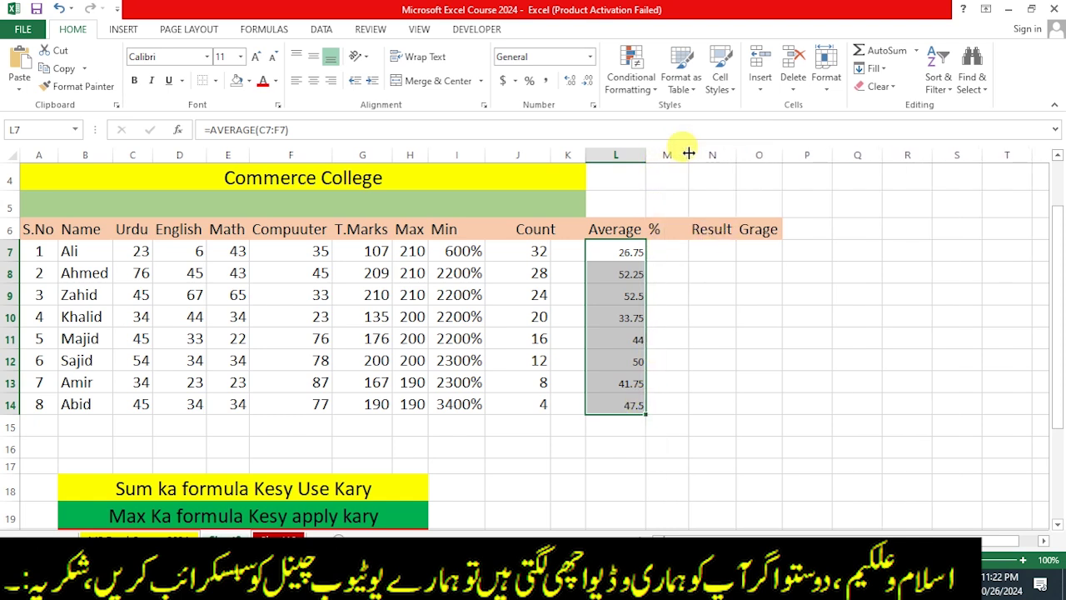
click(665, 246)
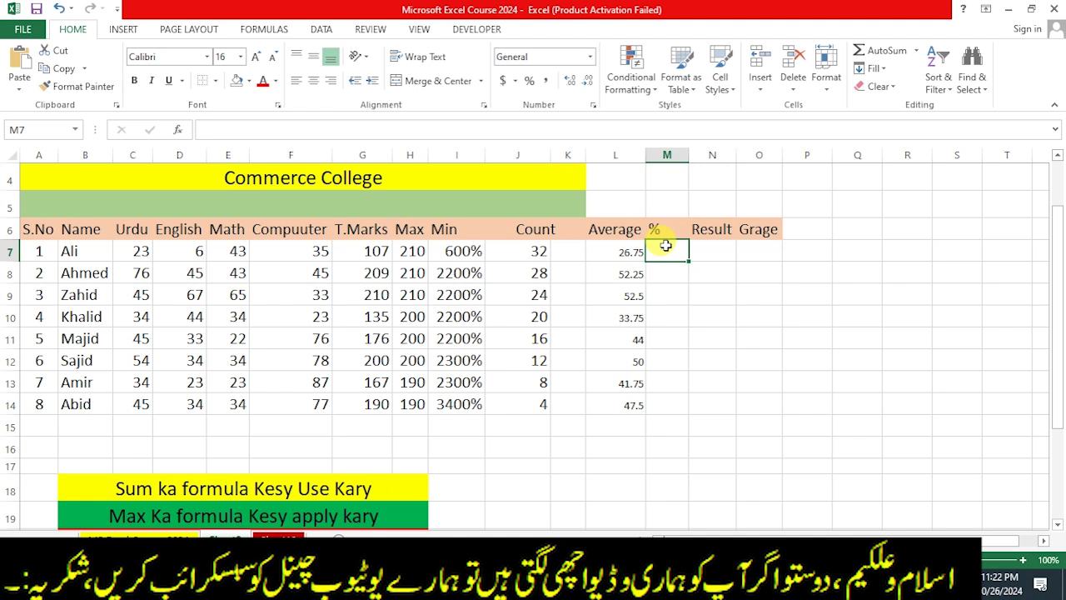
text(=)
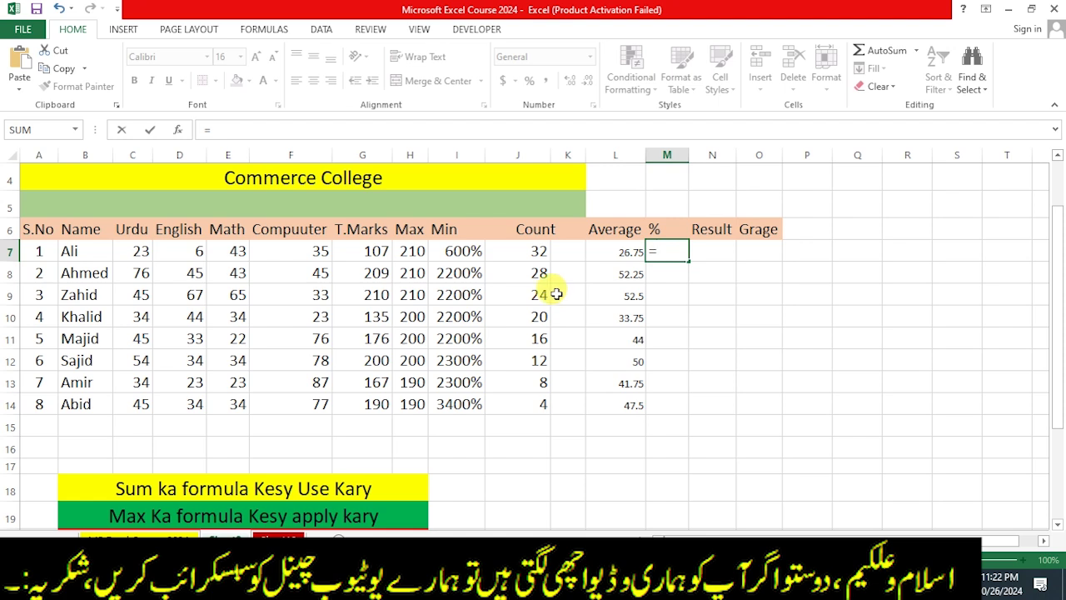
click(362, 251)
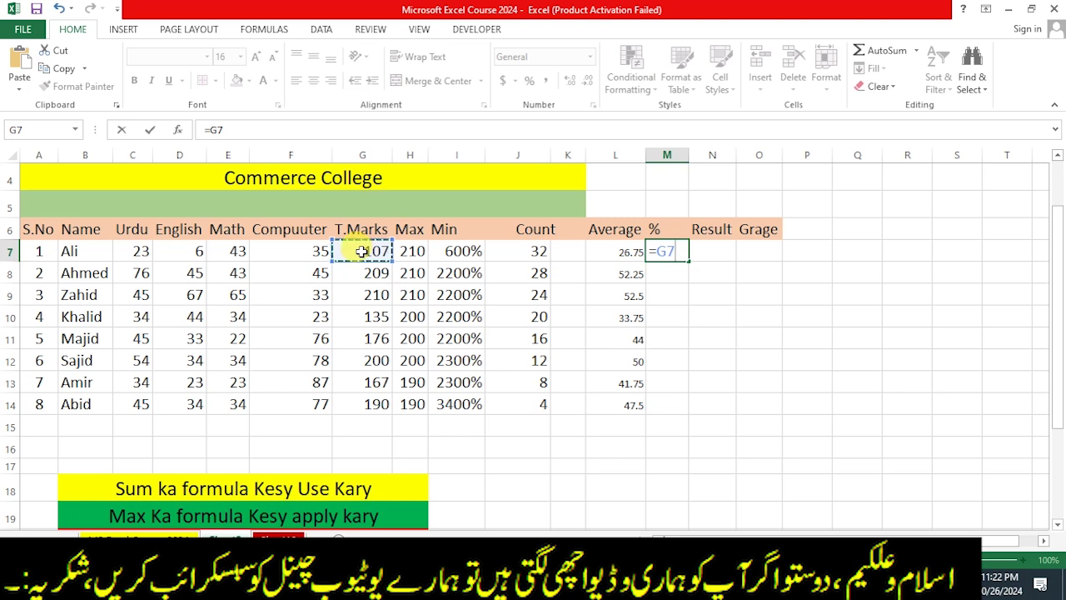
text(/)
text(500)
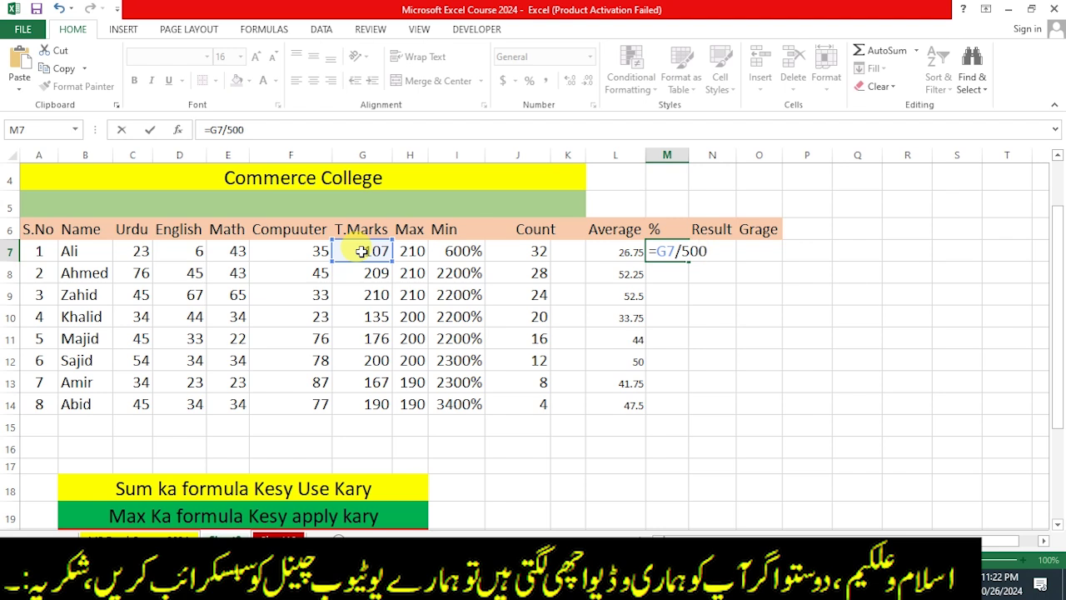
key(Return)
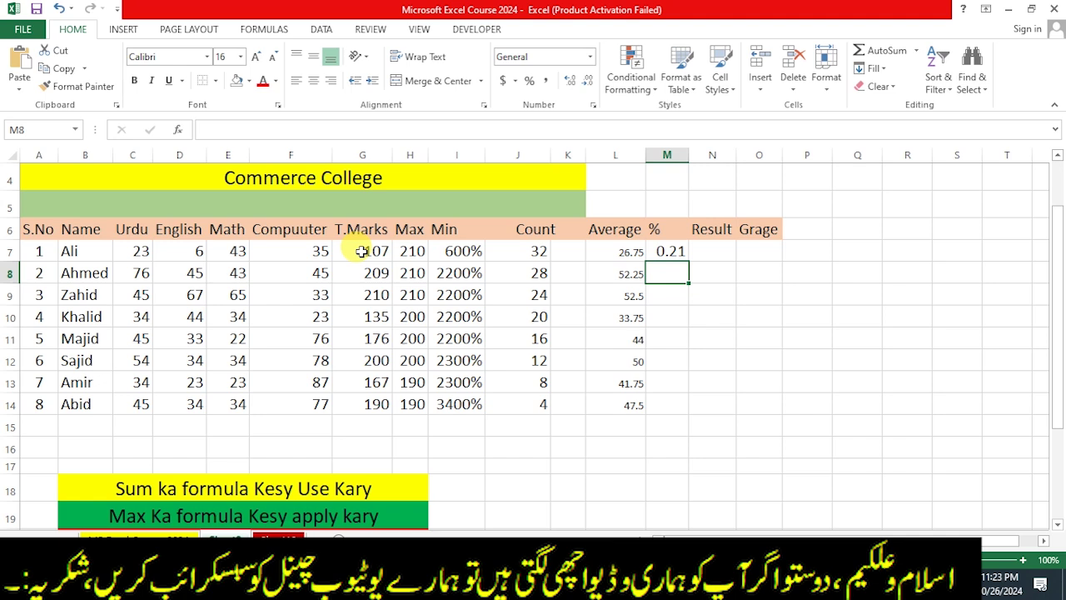
Extend the percentage formula in M7 to =G7/500*100 and fill it down through M14.
double_click(678, 251)
click(706, 251)
text(*)
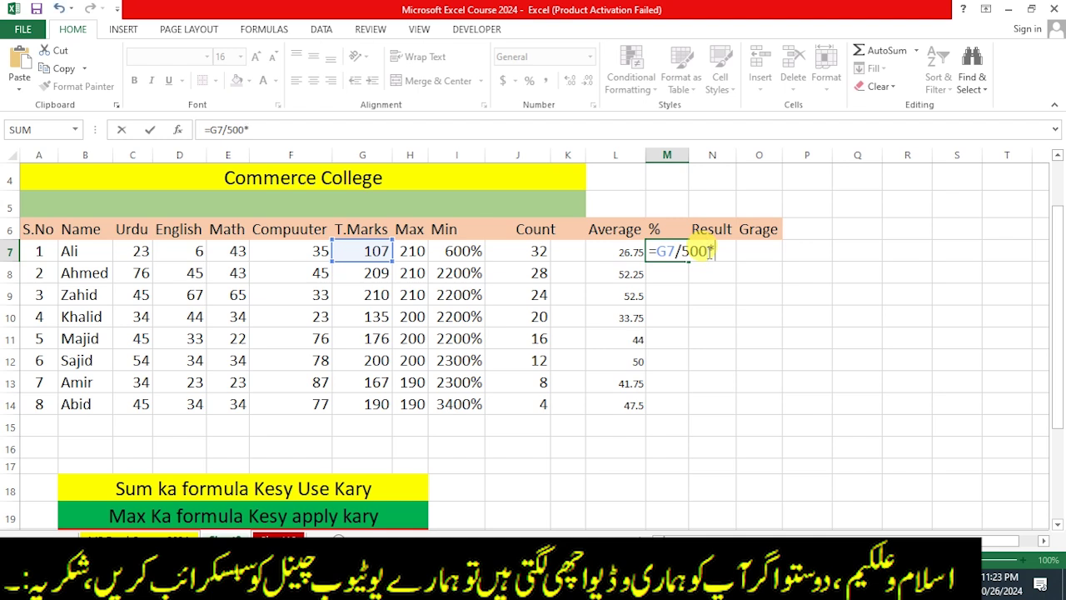
text(100)
key(Return)
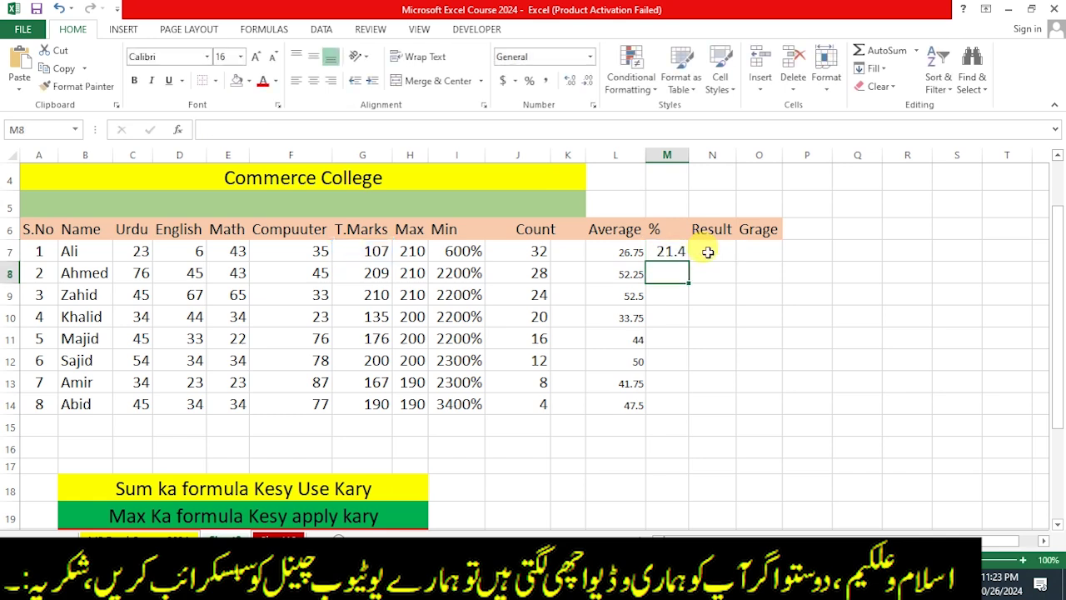
click(673, 250)
drag(689, 262, 686, 406)
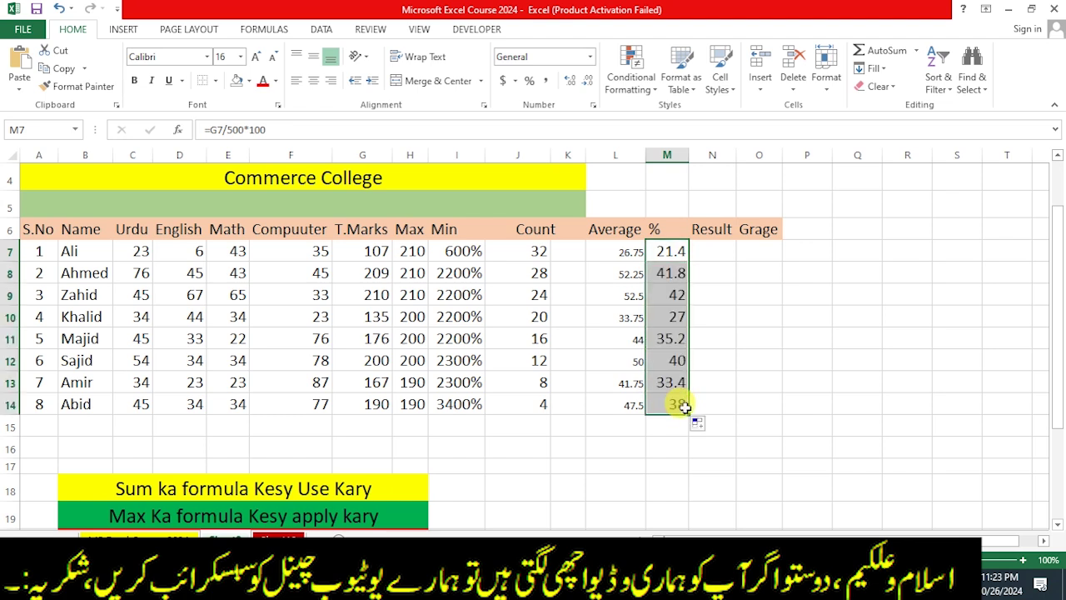
click(718, 343)
click(671, 388)
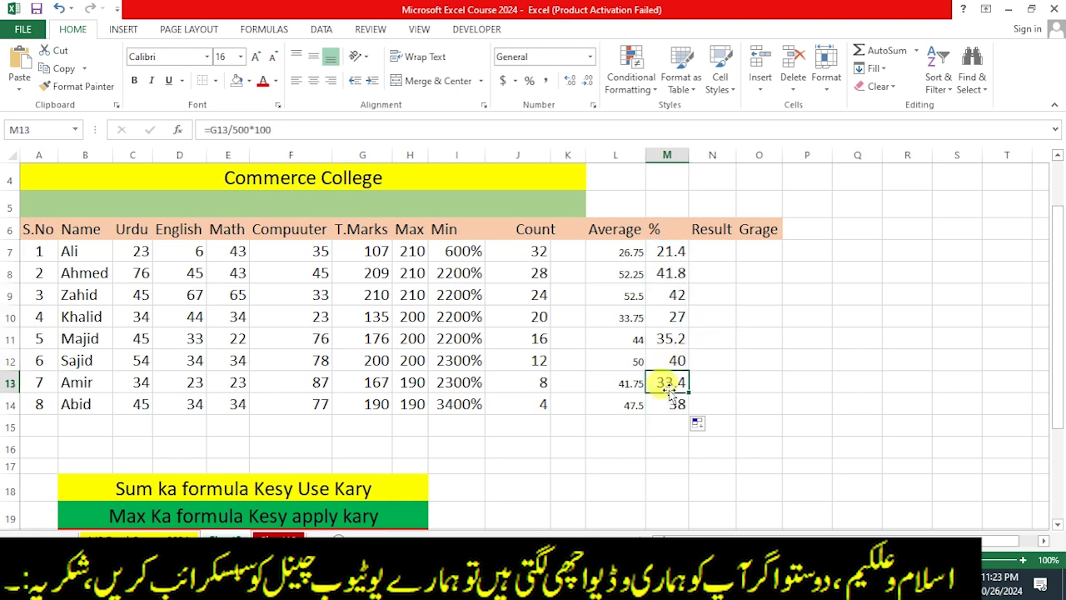
click(669, 361)
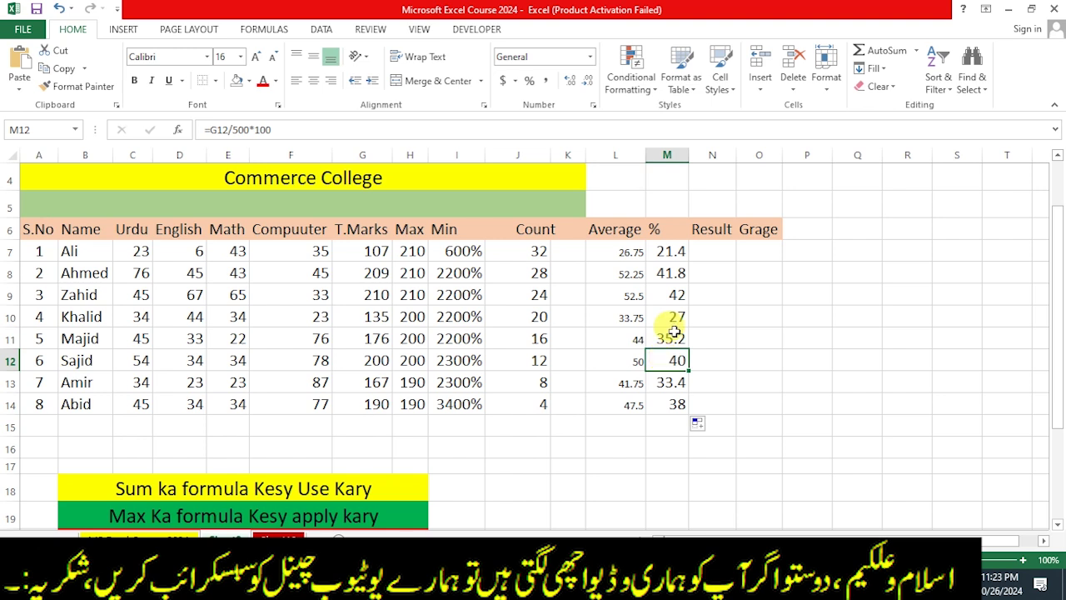
click(712, 252)
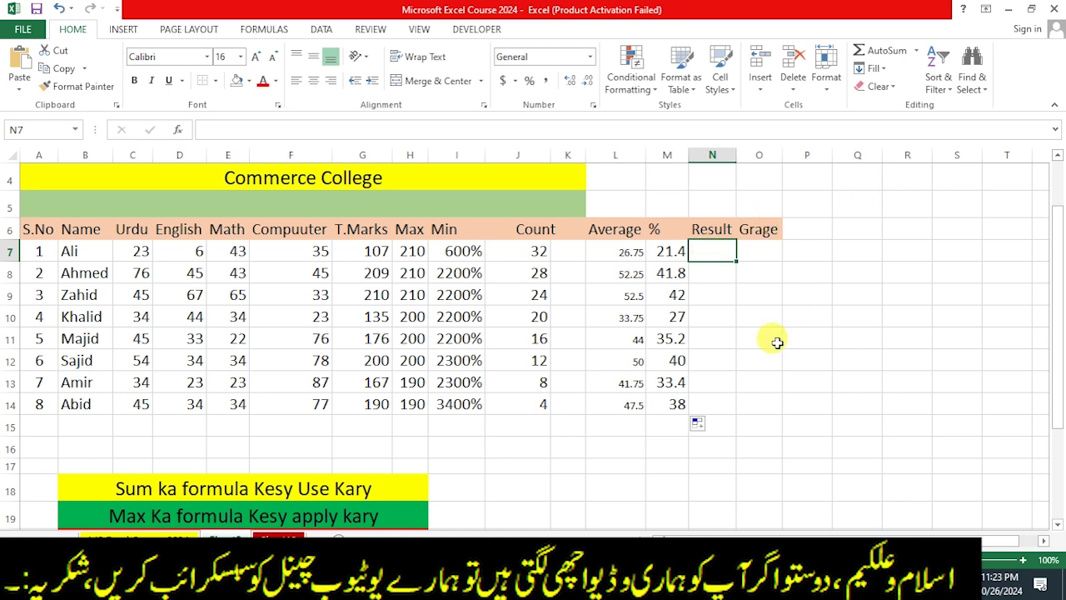
click(767, 340)
click(670, 335)
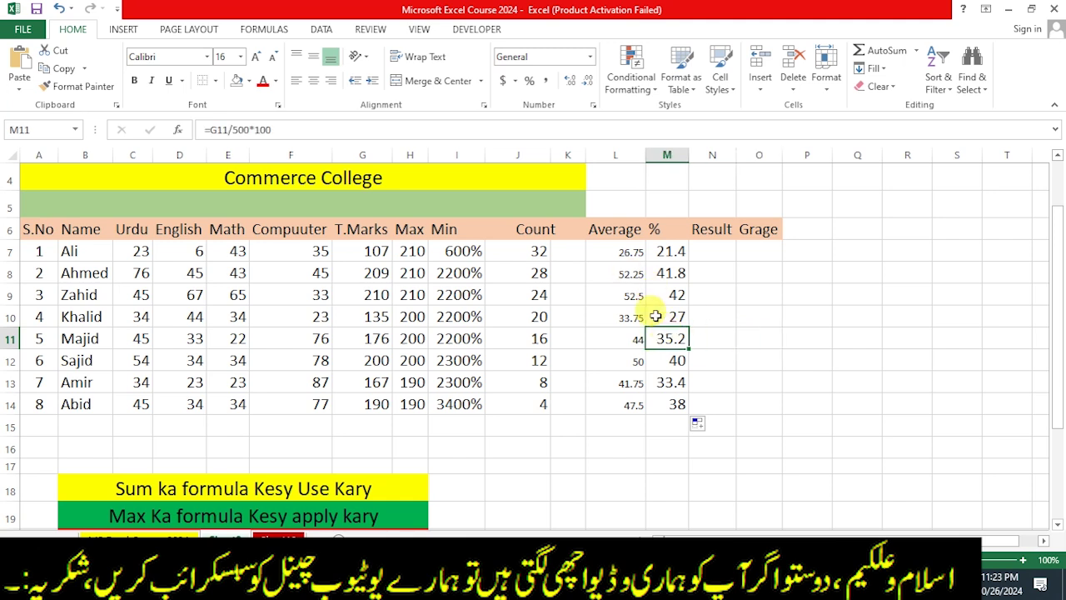
Set the font size of the Average values in L7:L14 to 12.
click(623, 251)
drag(625, 250, 635, 404)
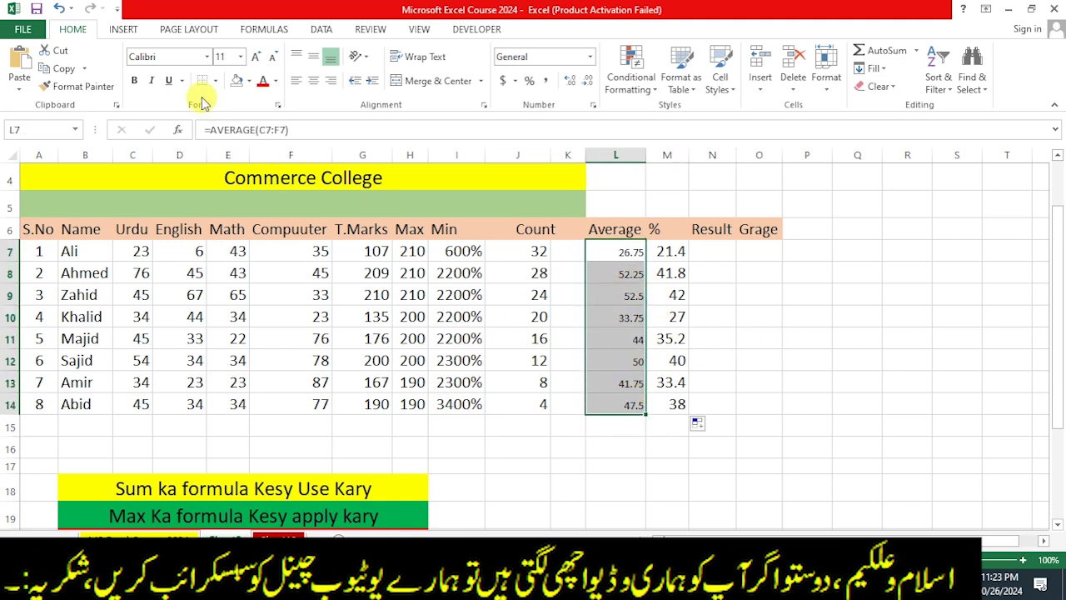
click(241, 57)
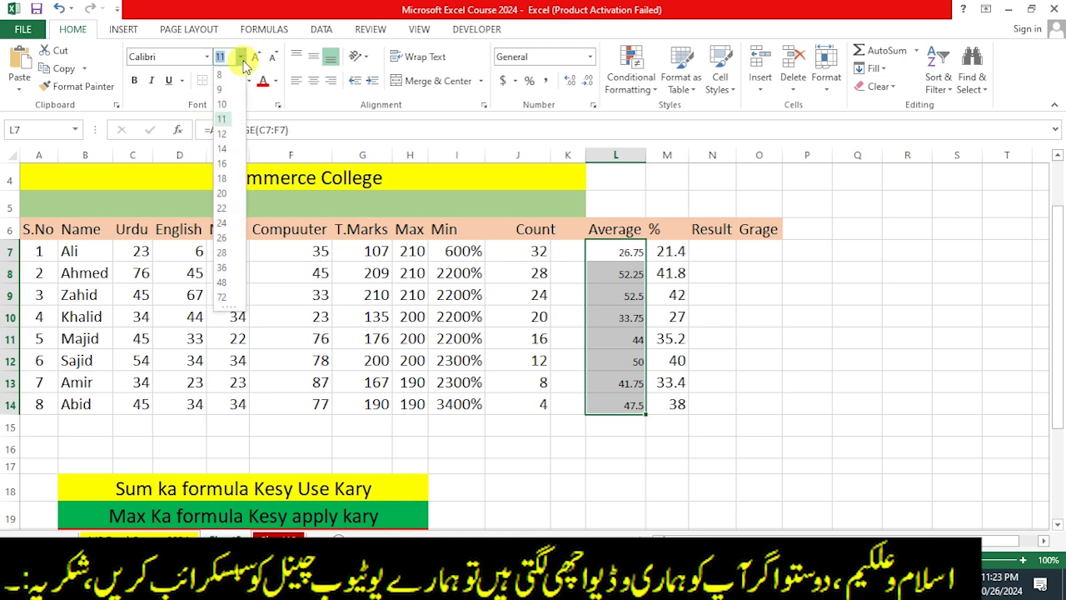
click(222, 134)
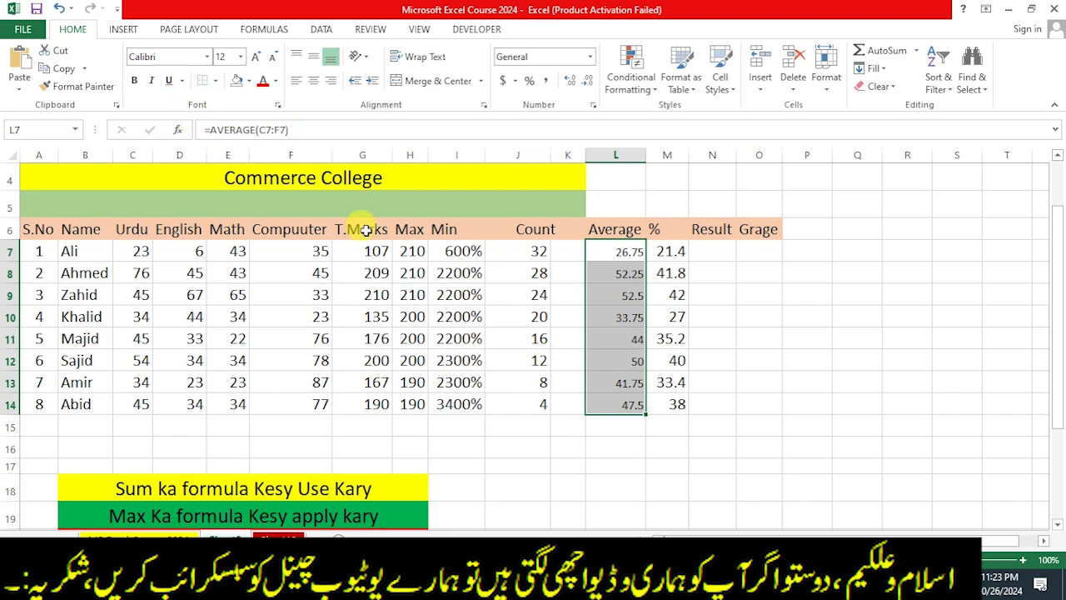
Set the font size of the Average values in L7:L14 to 16, matching the Max column.
click(410, 294)
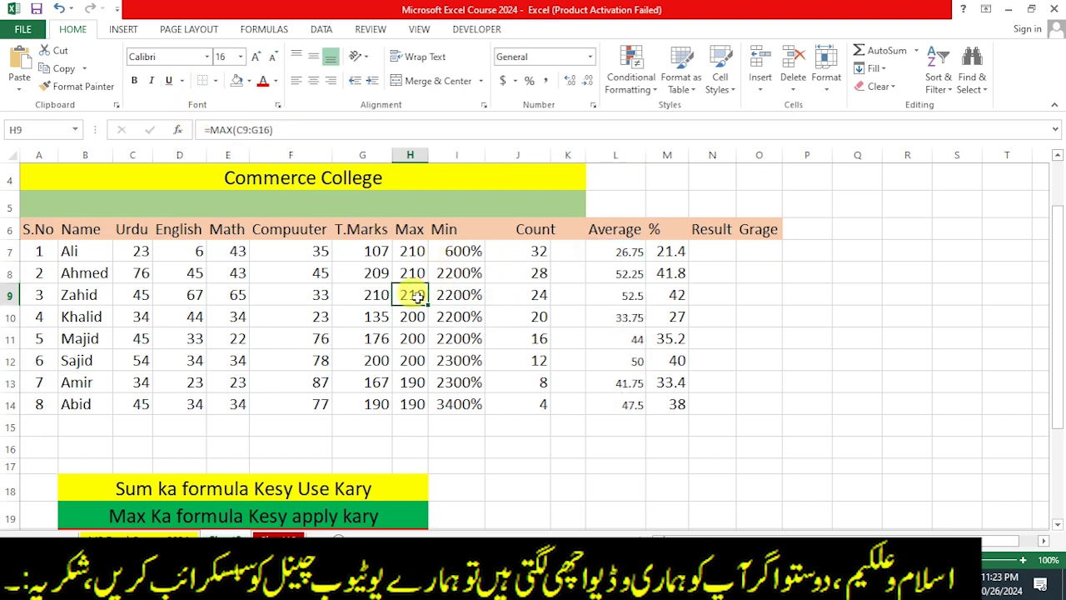
drag(629, 251, 634, 403)
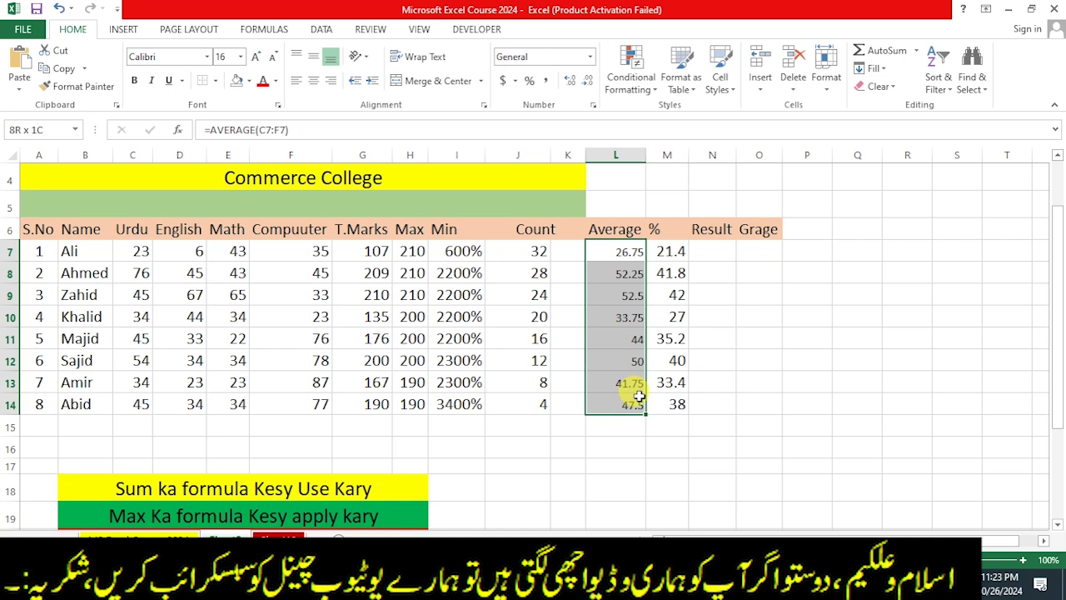
click(241, 56)
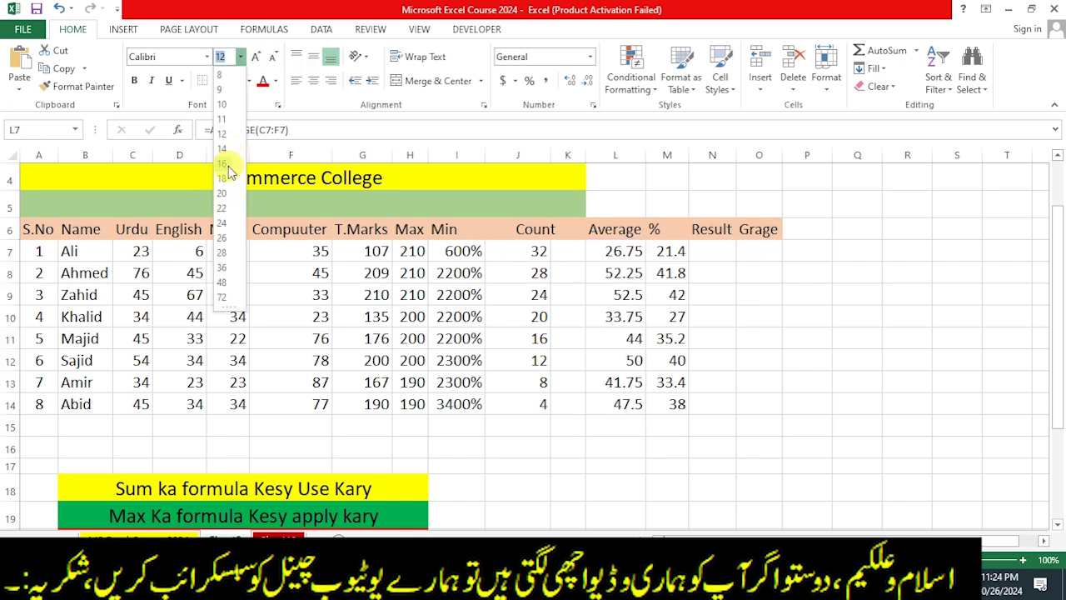
click(231, 175)
click(704, 254)
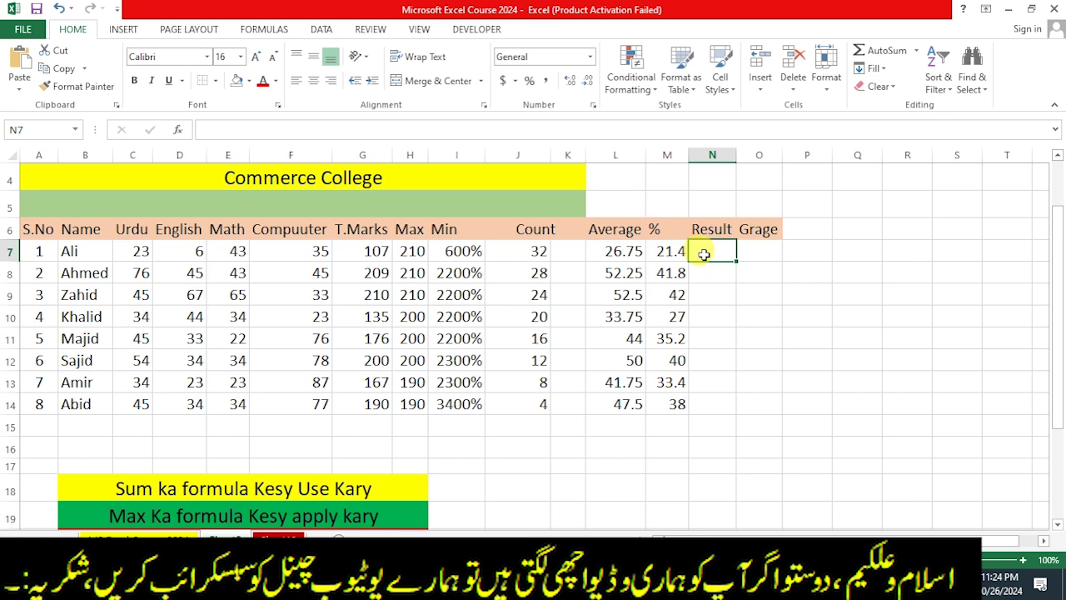
click(723, 272)
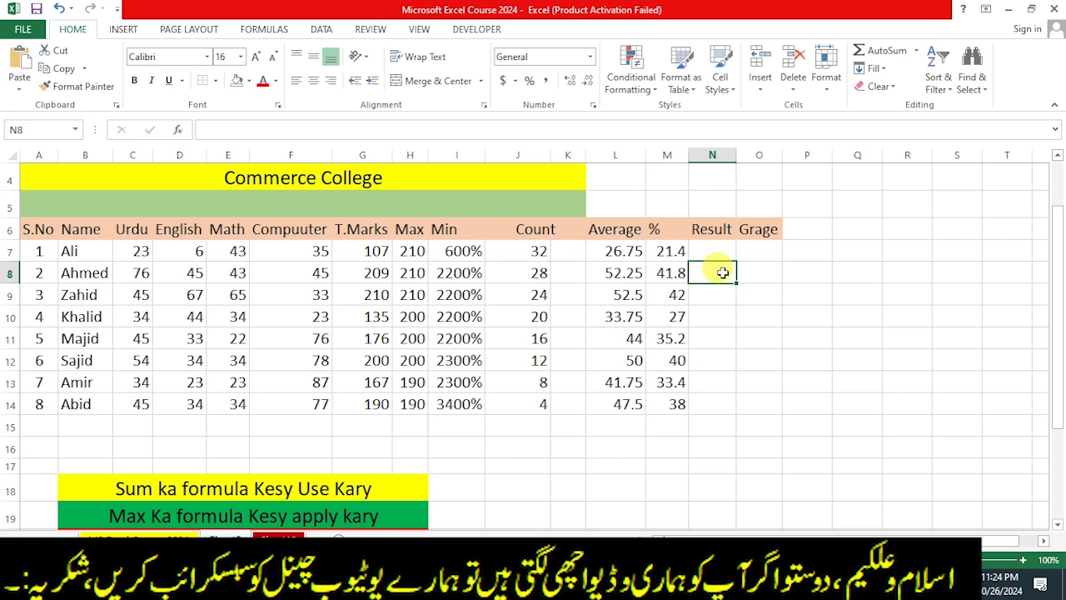
text(S)
key(BackSpace)
click(594, 453)
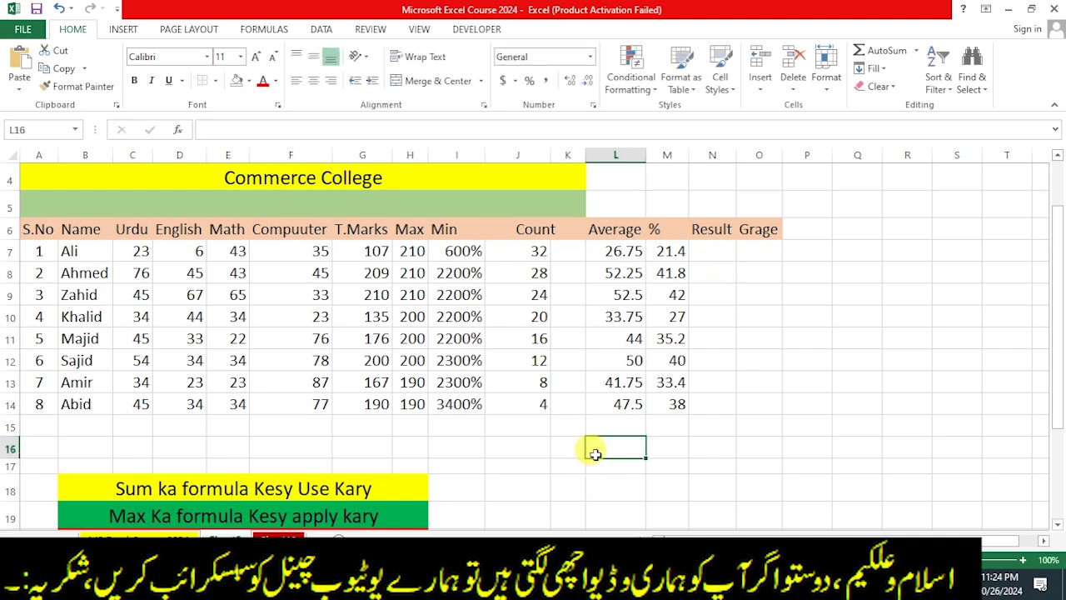